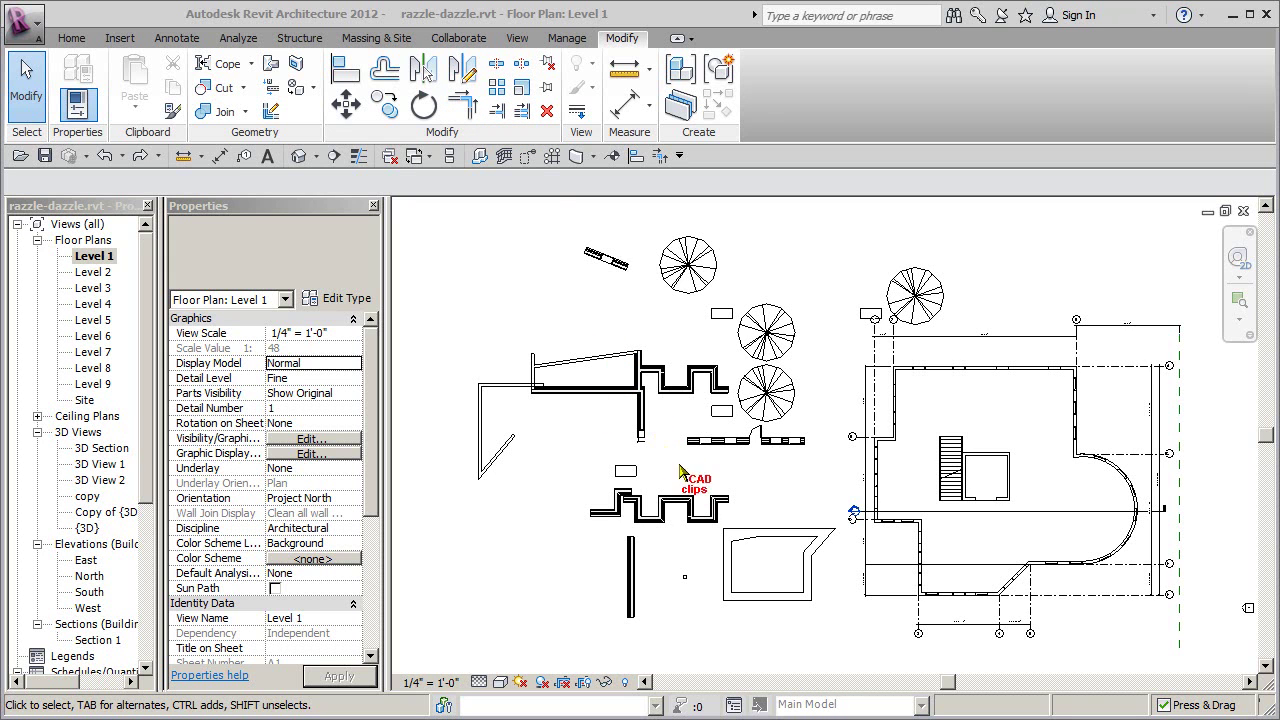
# - Delete the scattered old walls left of the building on Level 1, then select an existing wall
pyautogui.moveTo(690, 343); pyautogui.dragTo(487, 598)
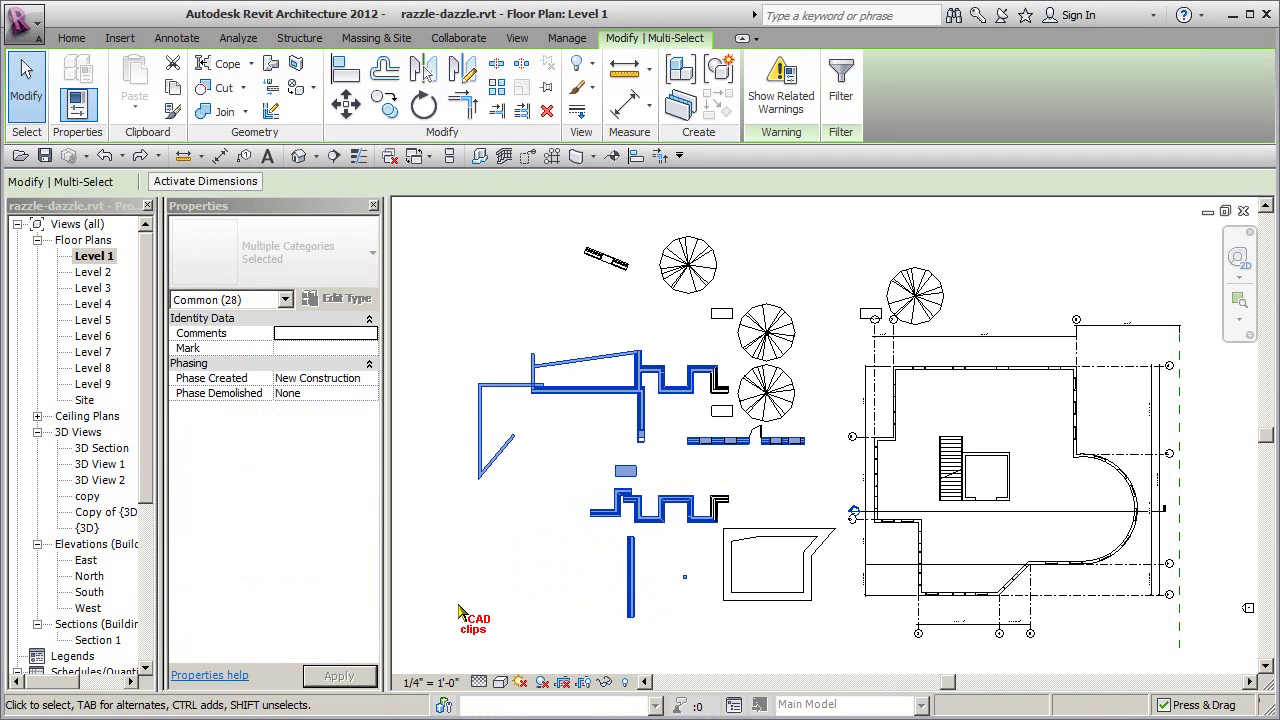
pyautogui.press('Delete')
pyautogui.scroll(4, 878, 455)
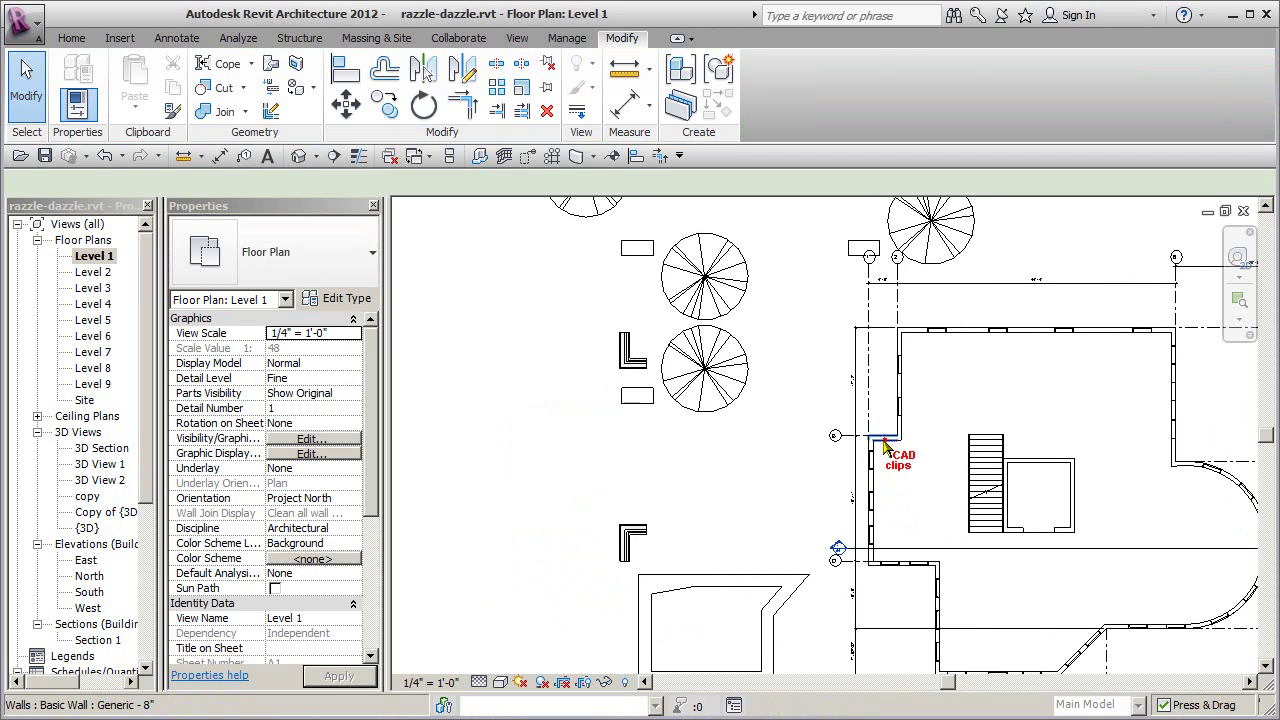
pyautogui.click(874, 456)
# - Using WA, draw a hash-shaped grid of two vertical and two horizontal Generic 8" walls
pyautogui.press('w')
pyautogui.press('a')
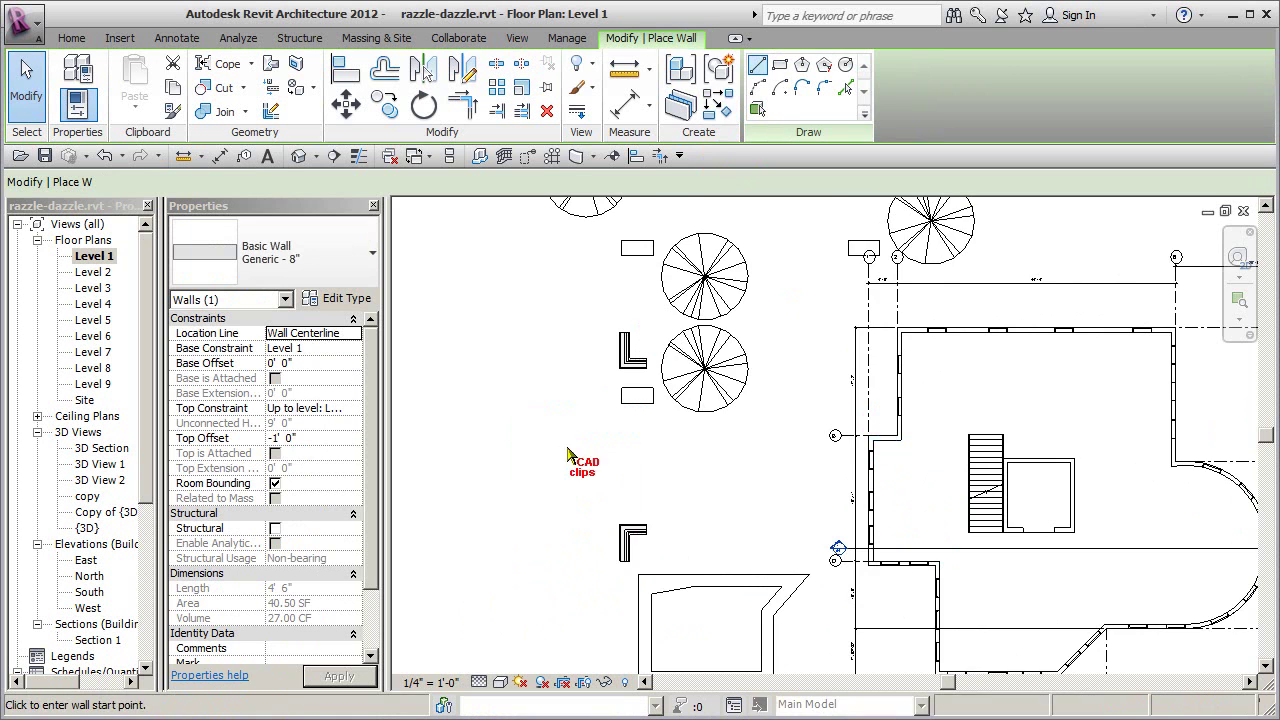
pyautogui.moveTo(586, 463); pyautogui.dragTo(686, 463, button='middle')
pyautogui.scroll(2, 640, 462)
pyautogui.click(575, 485)
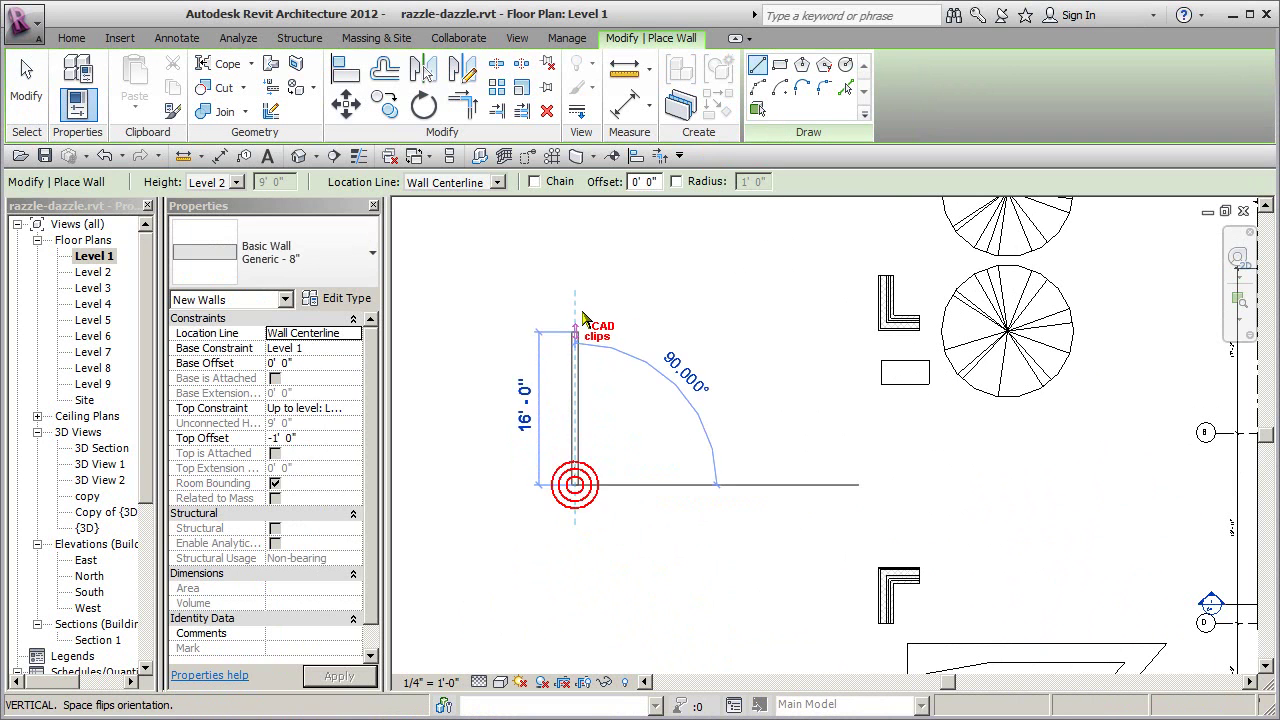
pyautogui.click(575, 310)
pyautogui.click(525, 333)
pyautogui.click(673, 333)
pyautogui.click(500, 418)
pyautogui.click(680, 419)
pyautogui.click(634, 277)
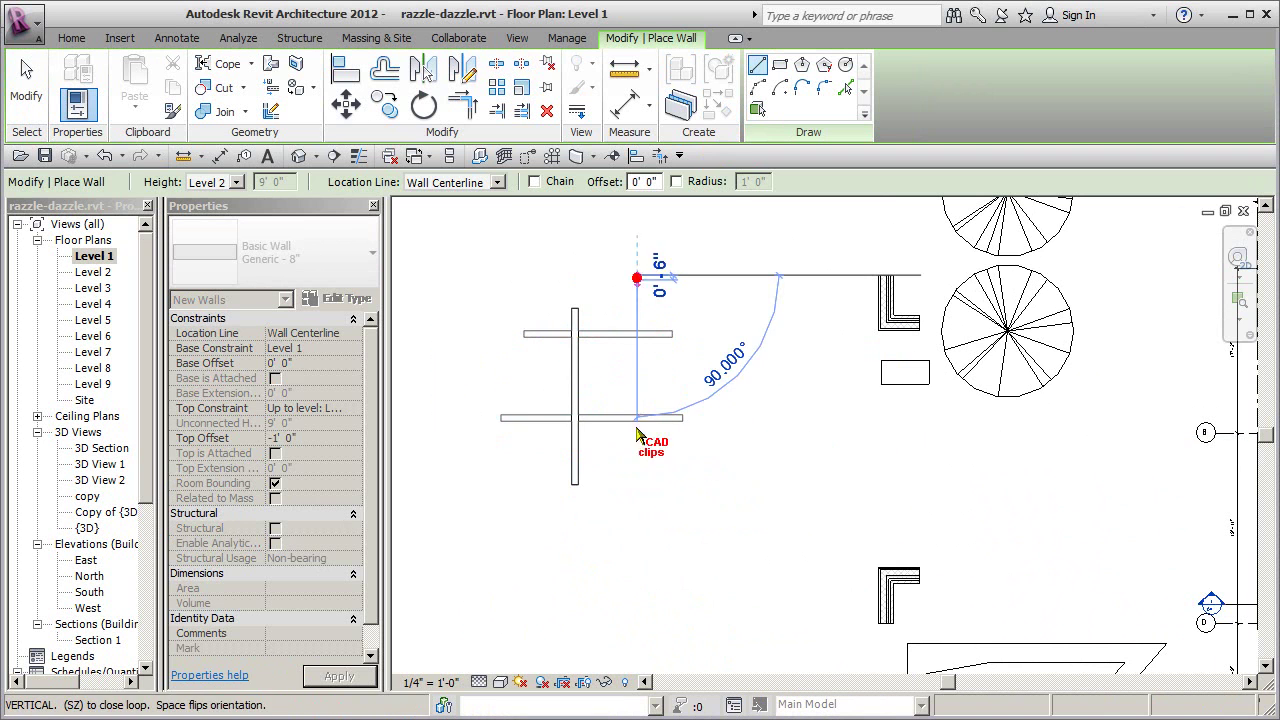
pyautogui.click(635, 486)
# - Add a short horizontal wall and three angled walls beside the grid
pyautogui.click(712, 385)
pyautogui.click(817, 385)
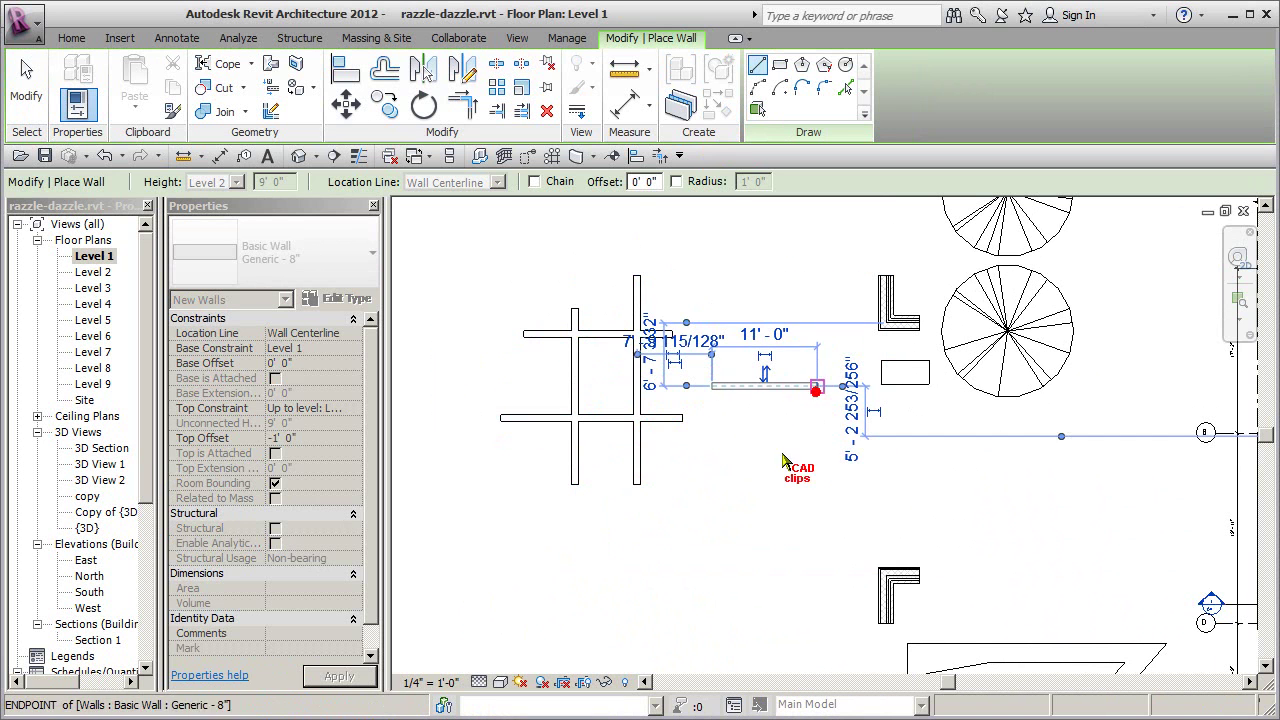
pyautogui.click(714, 482)
pyautogui.click(818, 533)
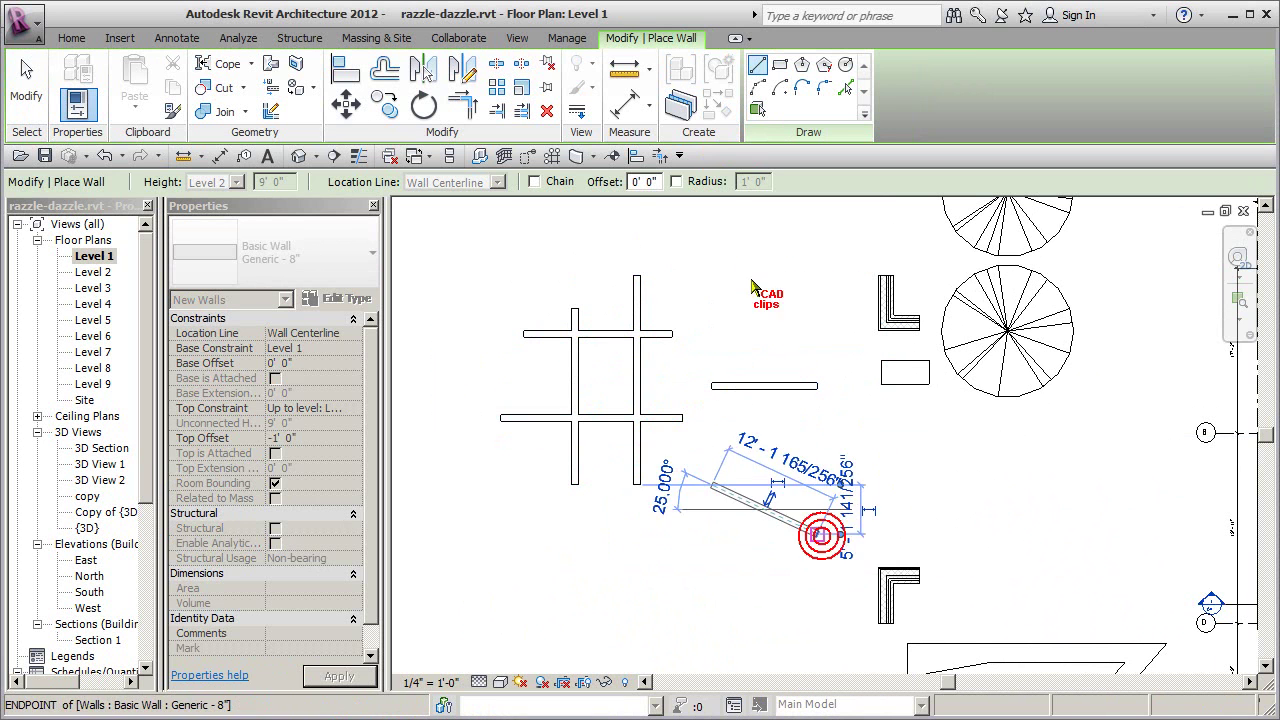
pyautogui.click(712, 274)
pyautogui.click(778, 247)
pyautogui.click(605, 290)
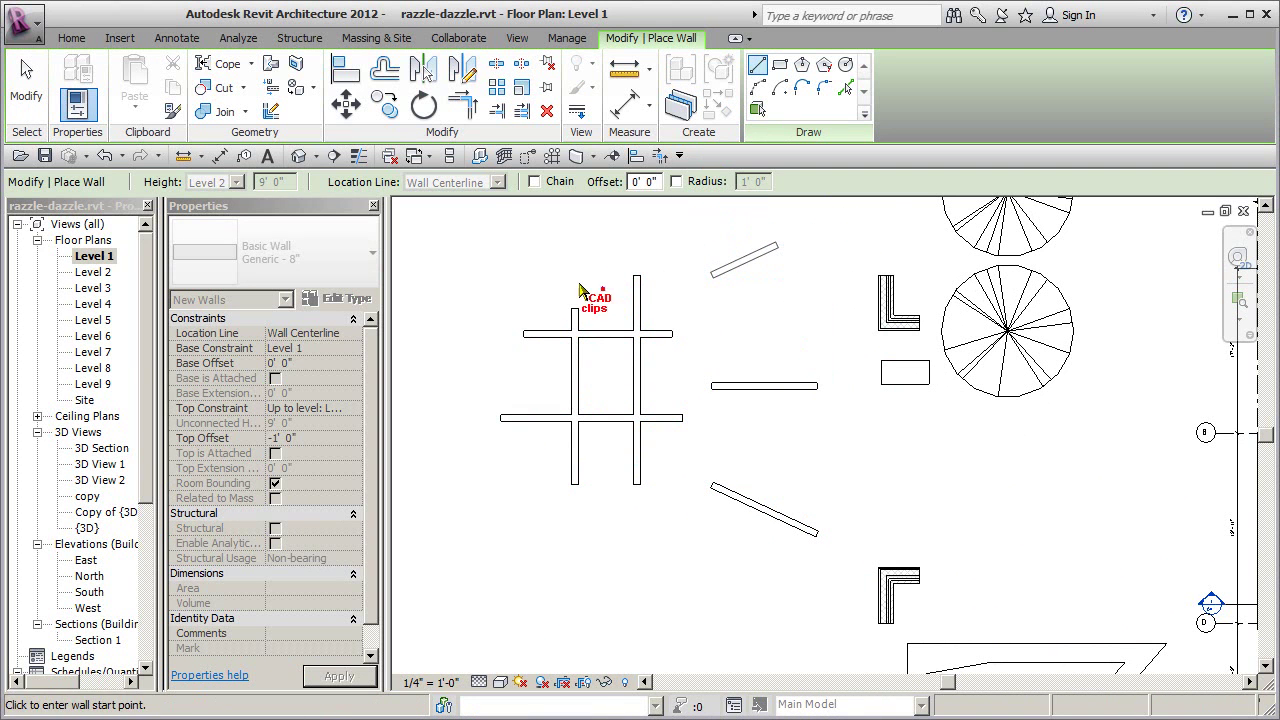
pyautogui.click(501, 244)
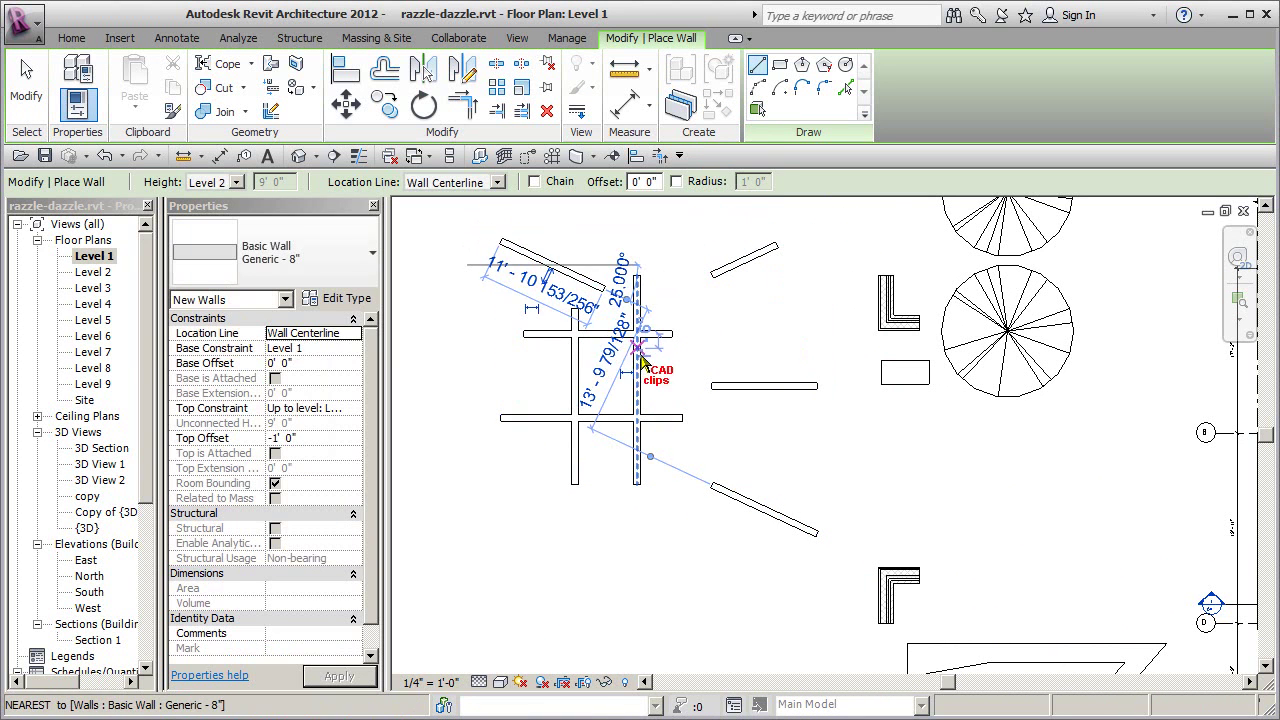
pyautogui.press('Escape')
pyautogui.press('Escape')
pyautogui.scroll(2, 720, 350)
pyautogui.scroll(2, 778, 402)
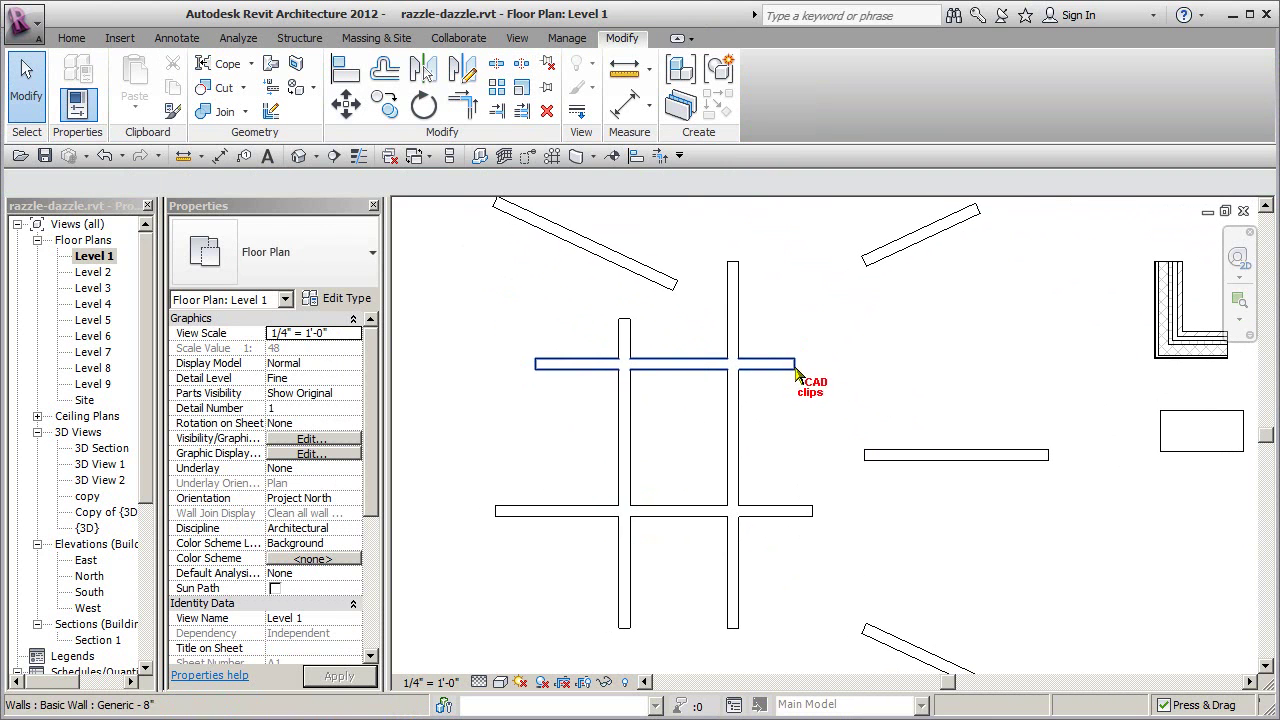
# - Extend the diagonals, left vertical wall and a horizontal wall to meet each other
pyautogui.click(497, 111)
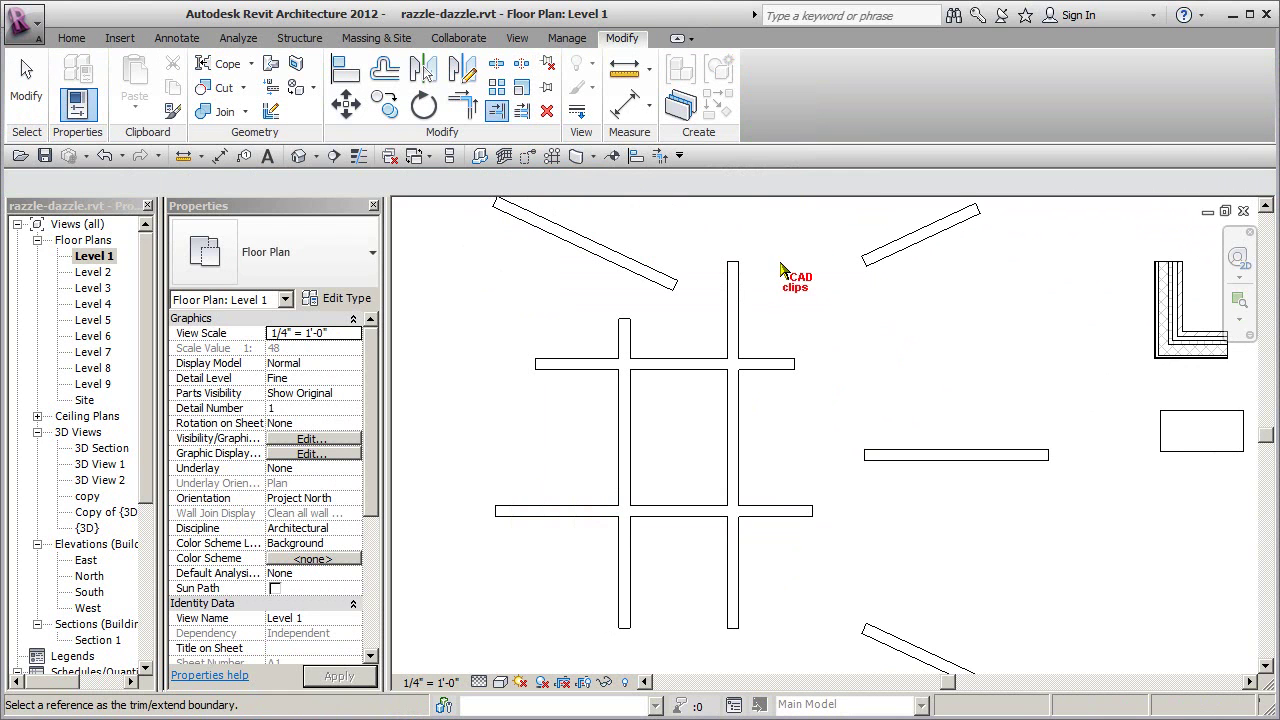
pyautogui.click(735, 290)
pyautogui.click(676, 289)
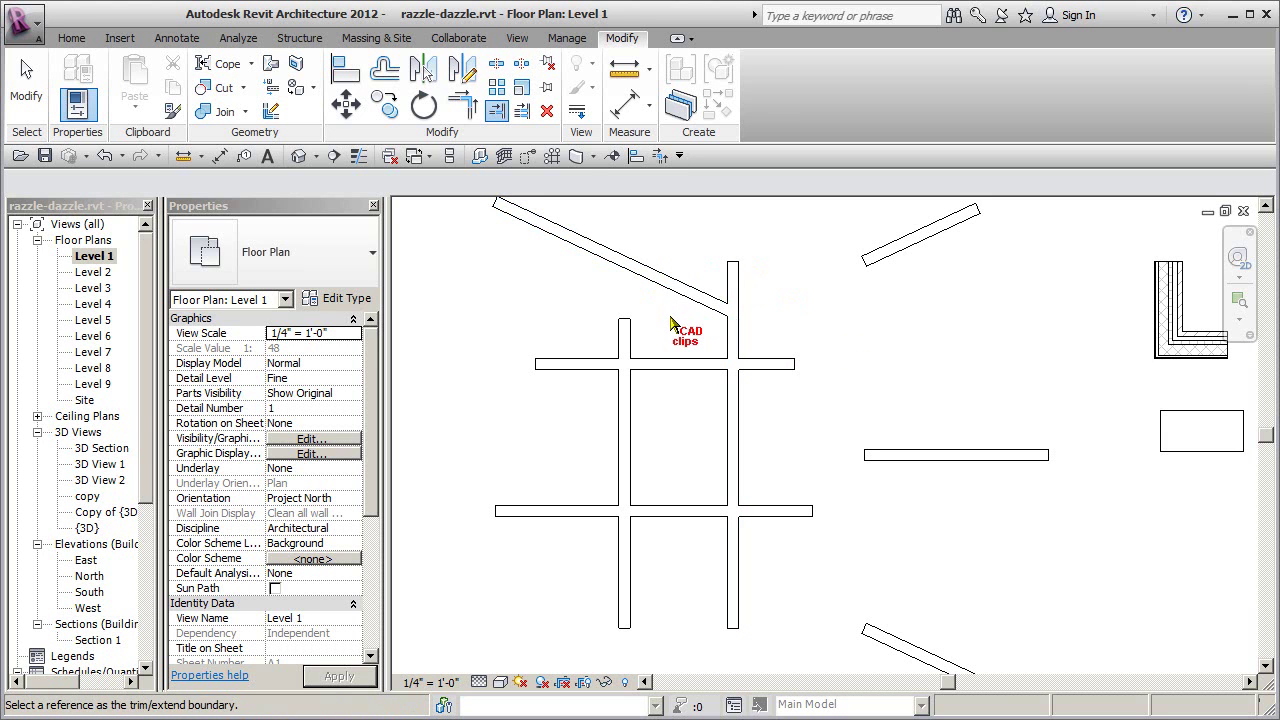
pyautogui.click(678, 292)
pyautogui.click(628, 326)
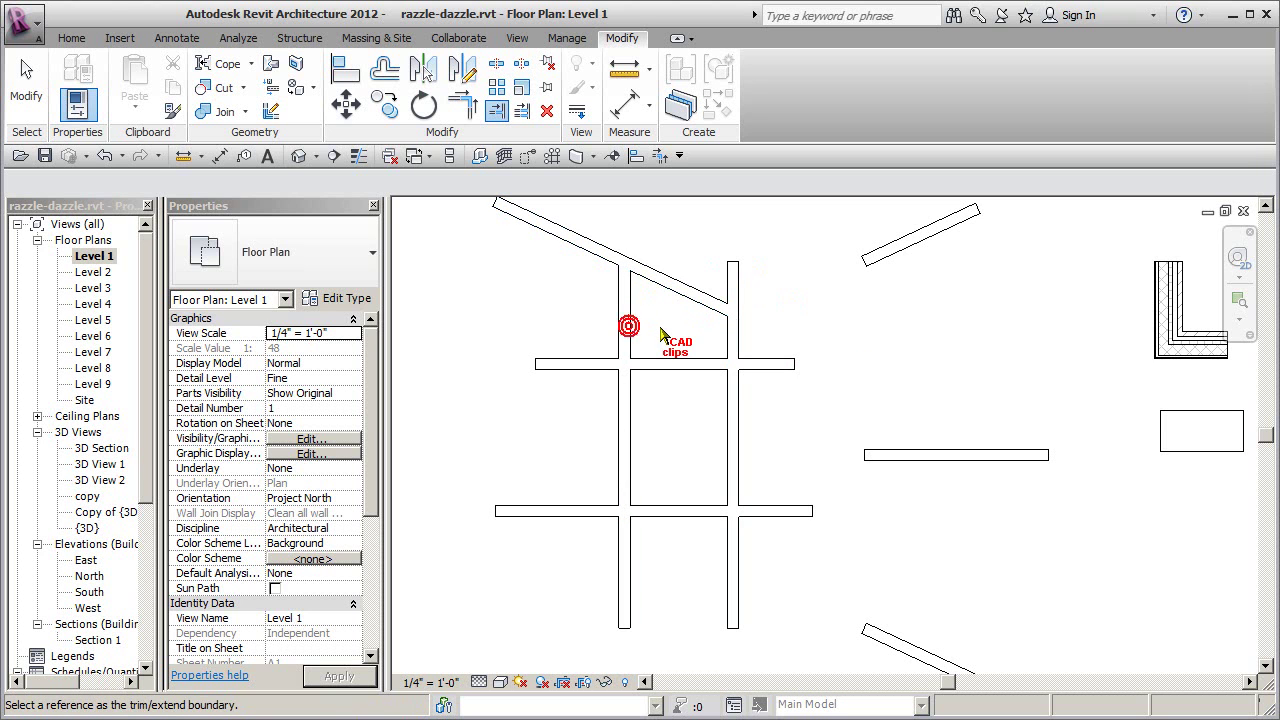
pyautogui.click(908, 455)
pyautogui.click(712, 296)
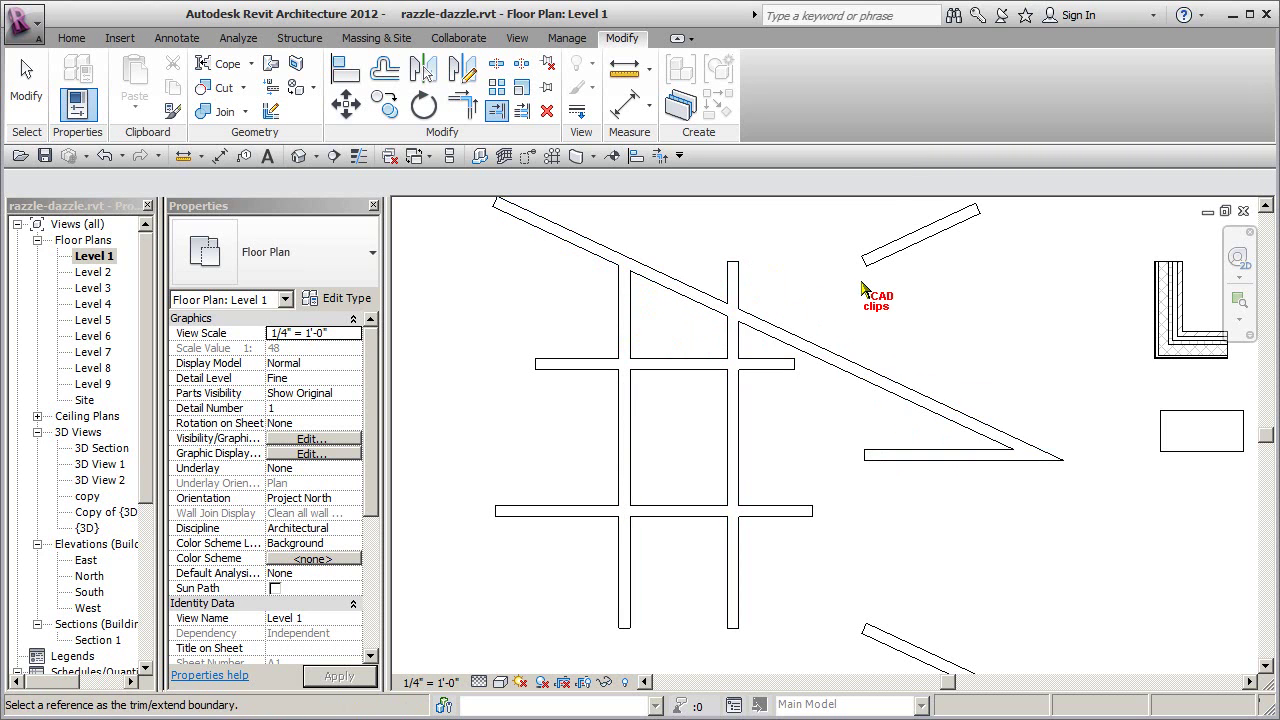
pyautogui.click(794, 336)
pyautogui.click(864, 259)
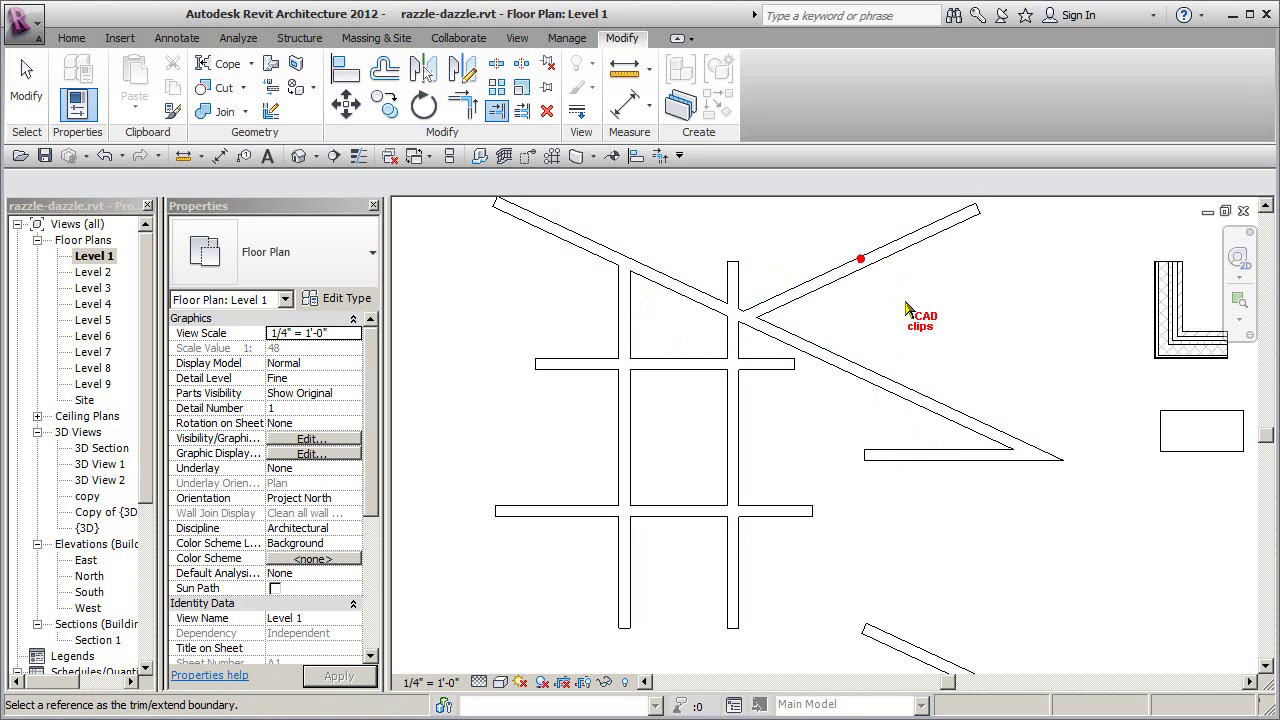
pyautogui.click(866, 366)
pyautogui.click(800, 367)
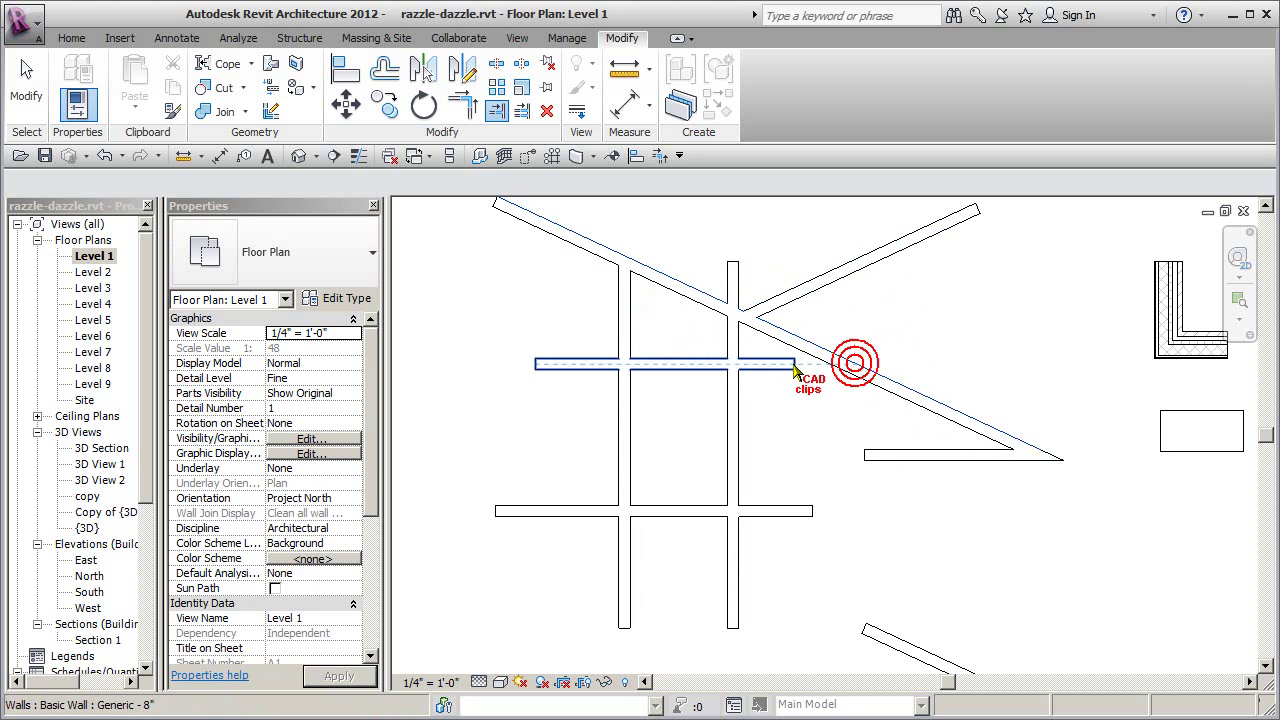
# - Extend the short horizontal walls and upper diagonals to their vertical and horizontal boundaries
pyautogui.click(739, 445)
pyautogui.click(869, 456)
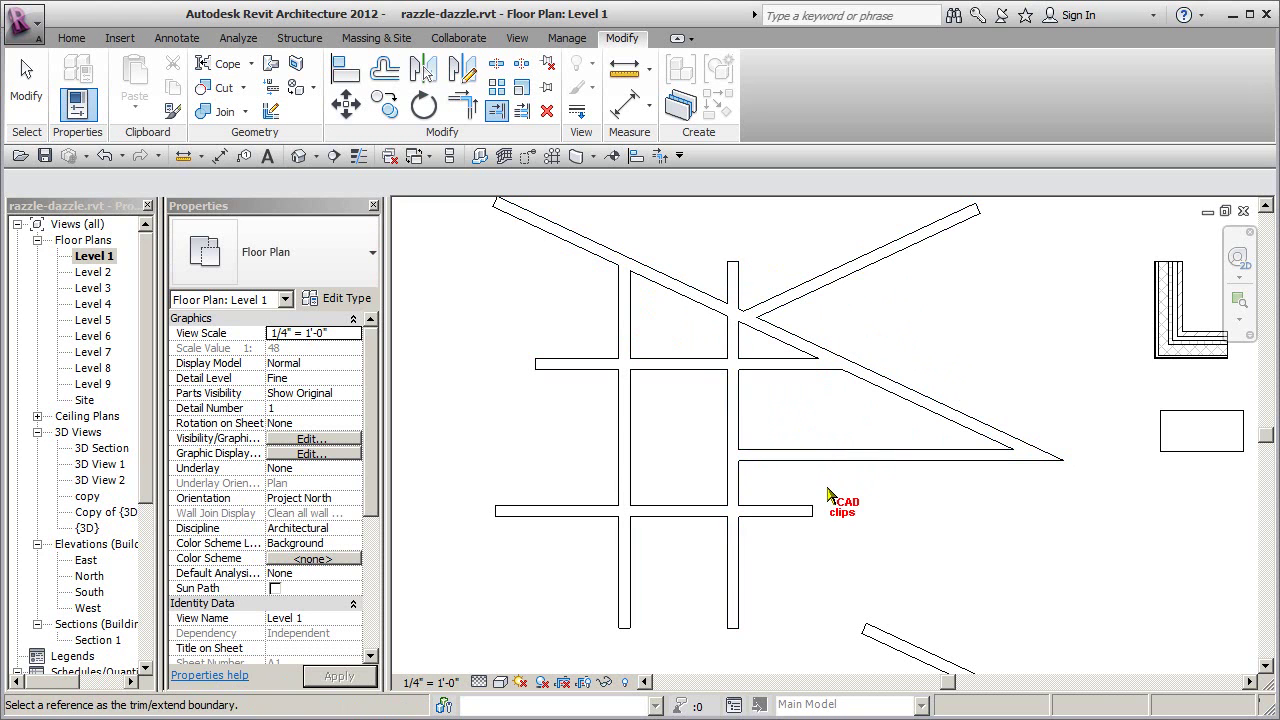
pyautogui.click(627, 466)
pyautogui.click(771, 455)
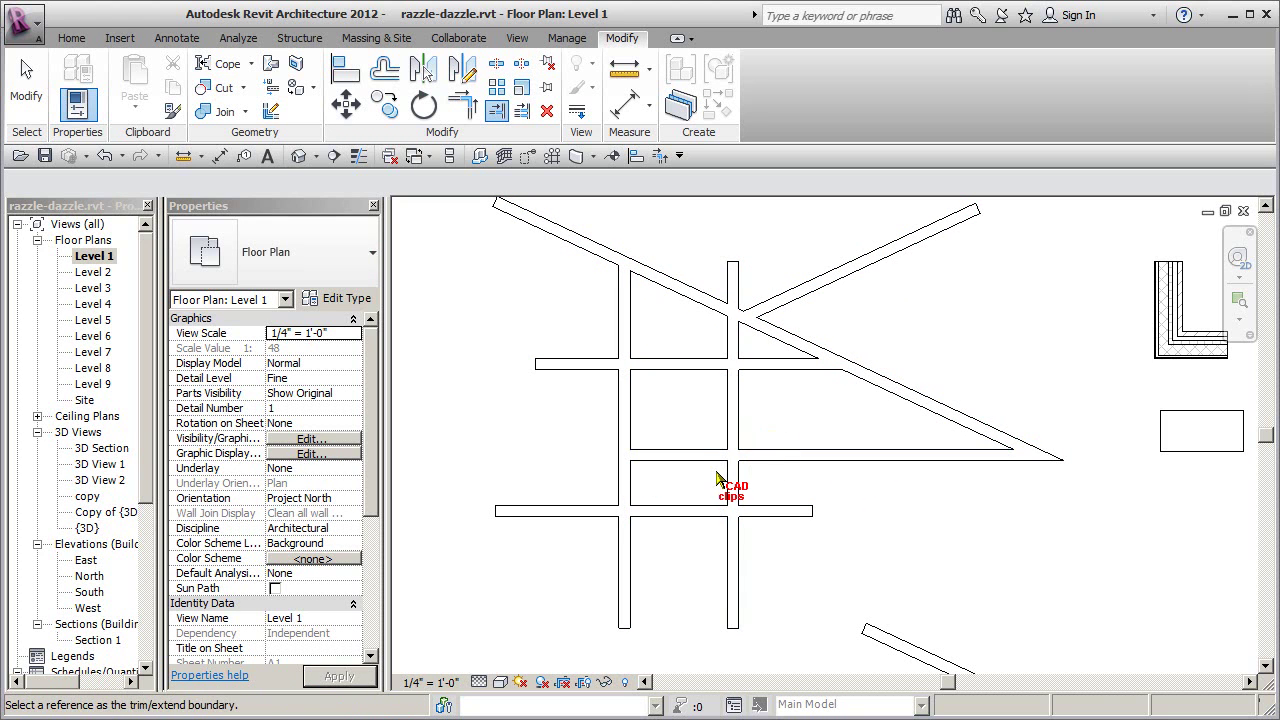
pyautogui.click(702, 358)
pyautogui.click(781, 304)
pyautogui.click(631, 395)
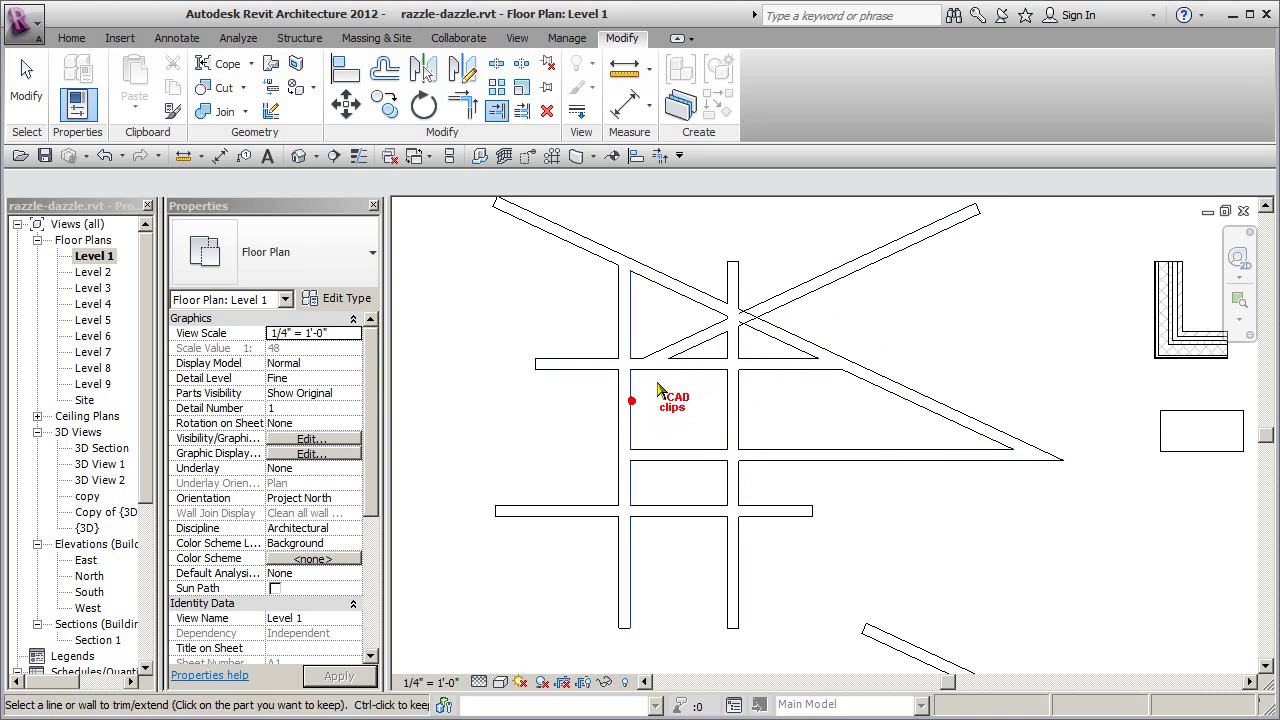
pyautogui.click(686, 355)
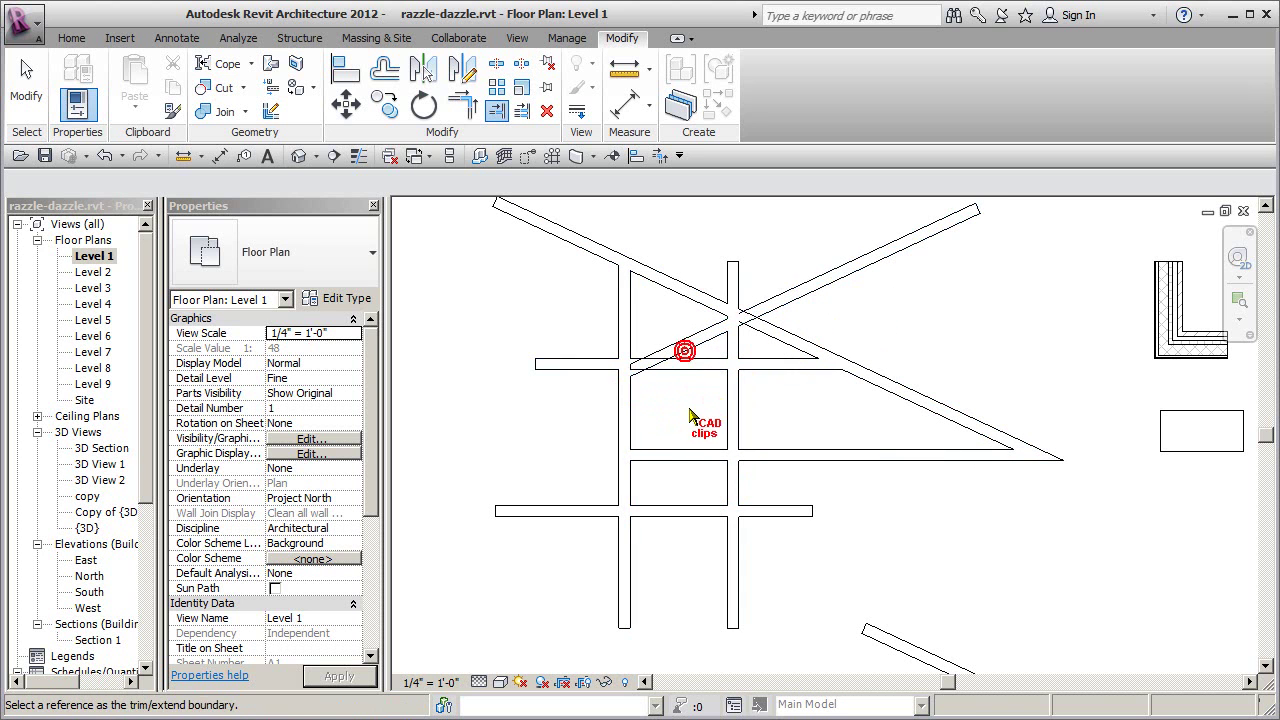
pyautogui.click(568, 512)
pyautogui.click(677, 363)
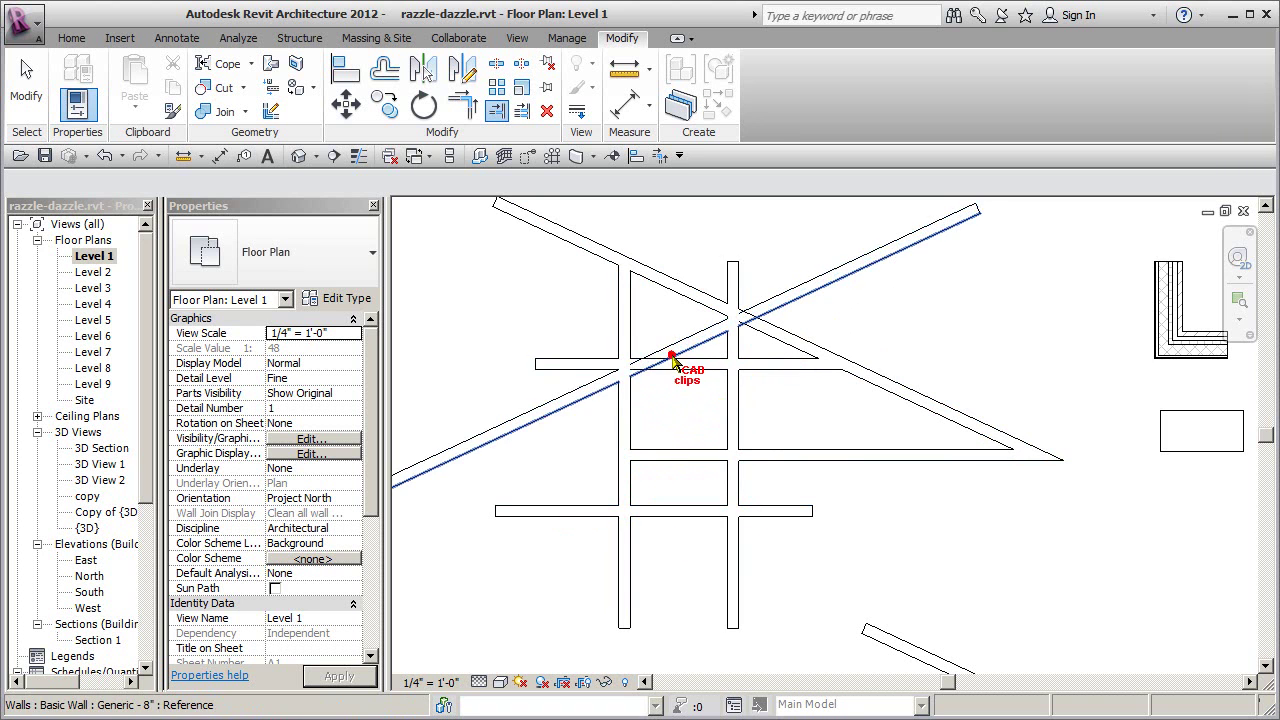
pyautogui.moveTo(600, 498); pyautogui.dragTo(757, 500, button='middle')
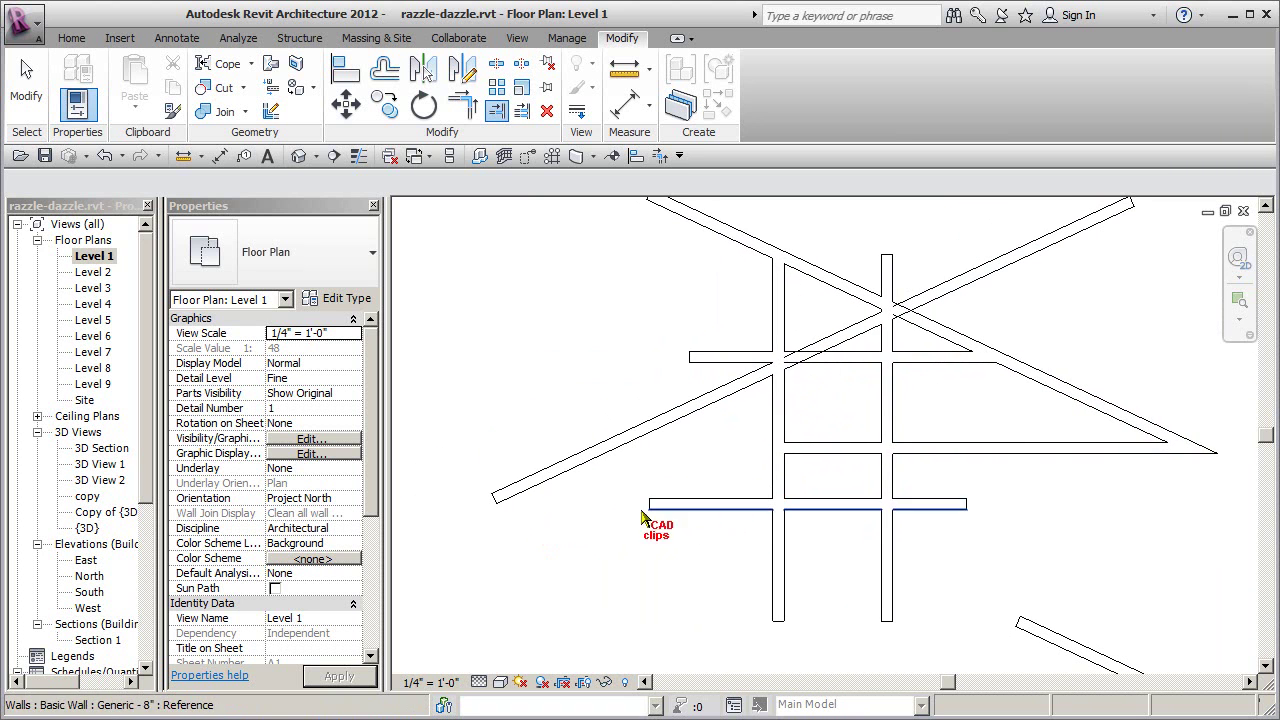
# - Trim the diagonals, a vertical wall and a horizontal wall back at the walls they cross
pyautogui.moveTo(684, 482); pyautogui.dragTo(746, 494, button='middle')
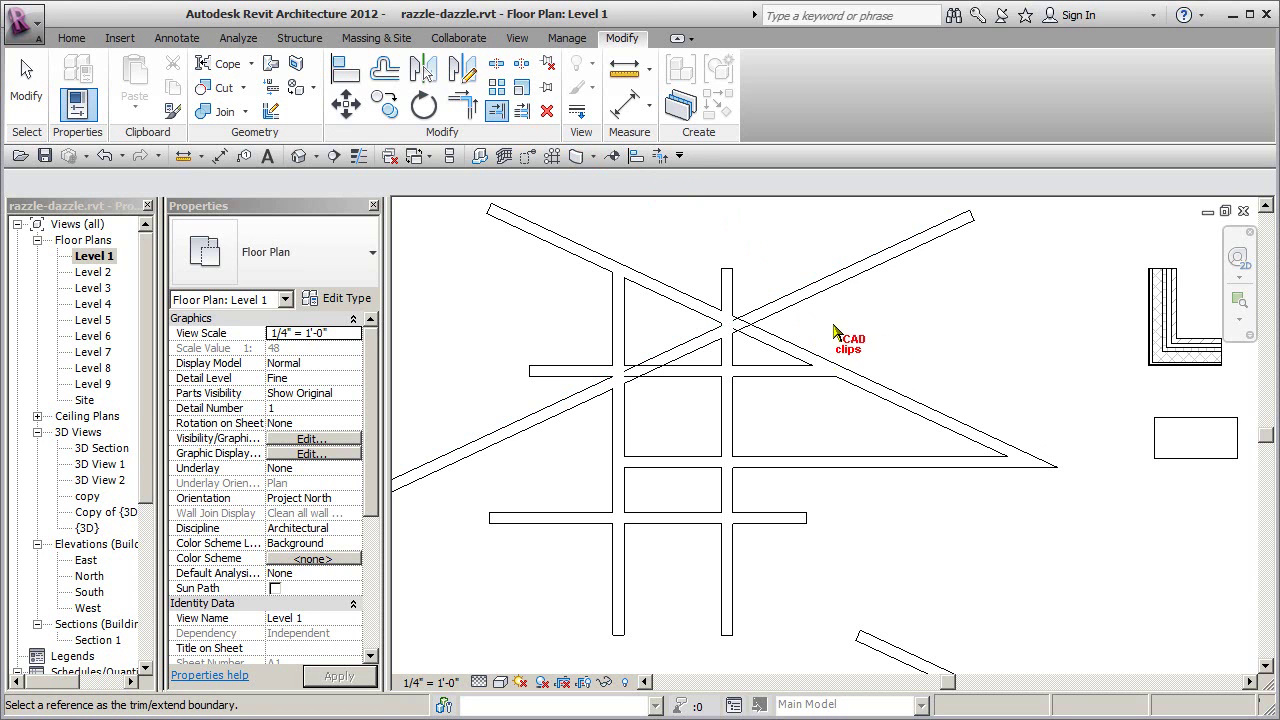
pyautogui.click(794, 356)
pyautogui.click(703, 345)
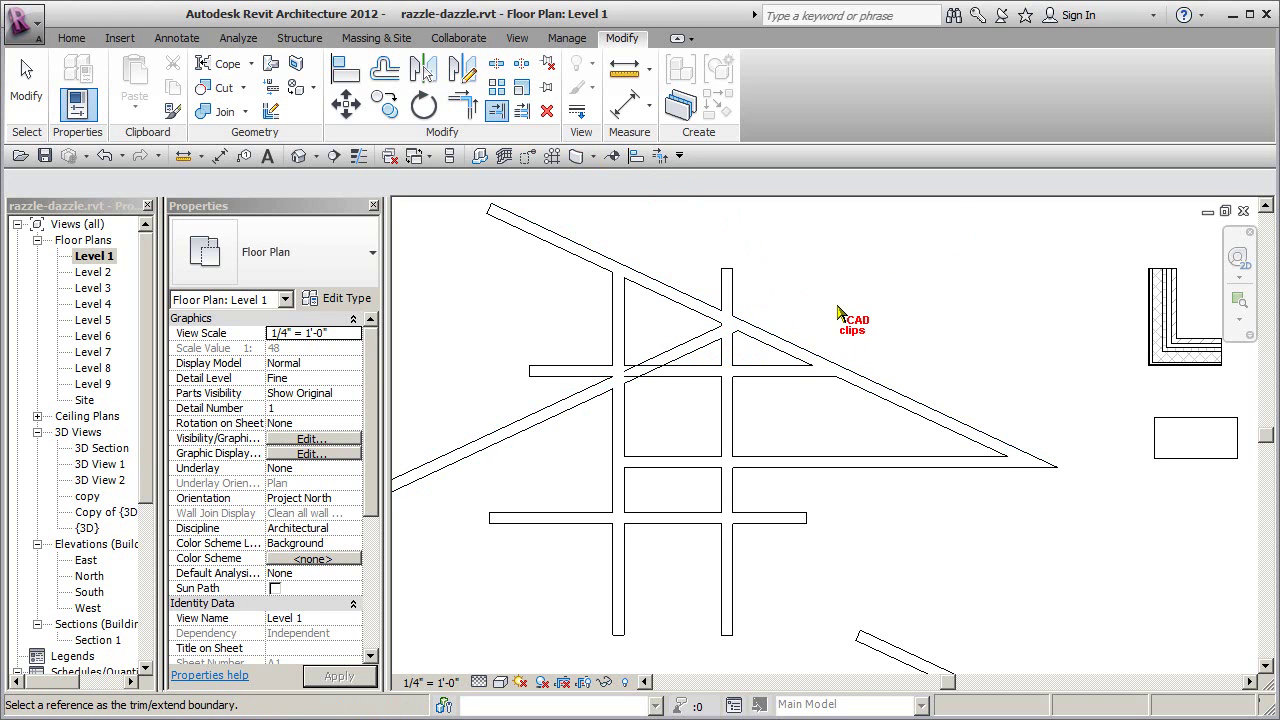
pyautogui.click(734, 285)
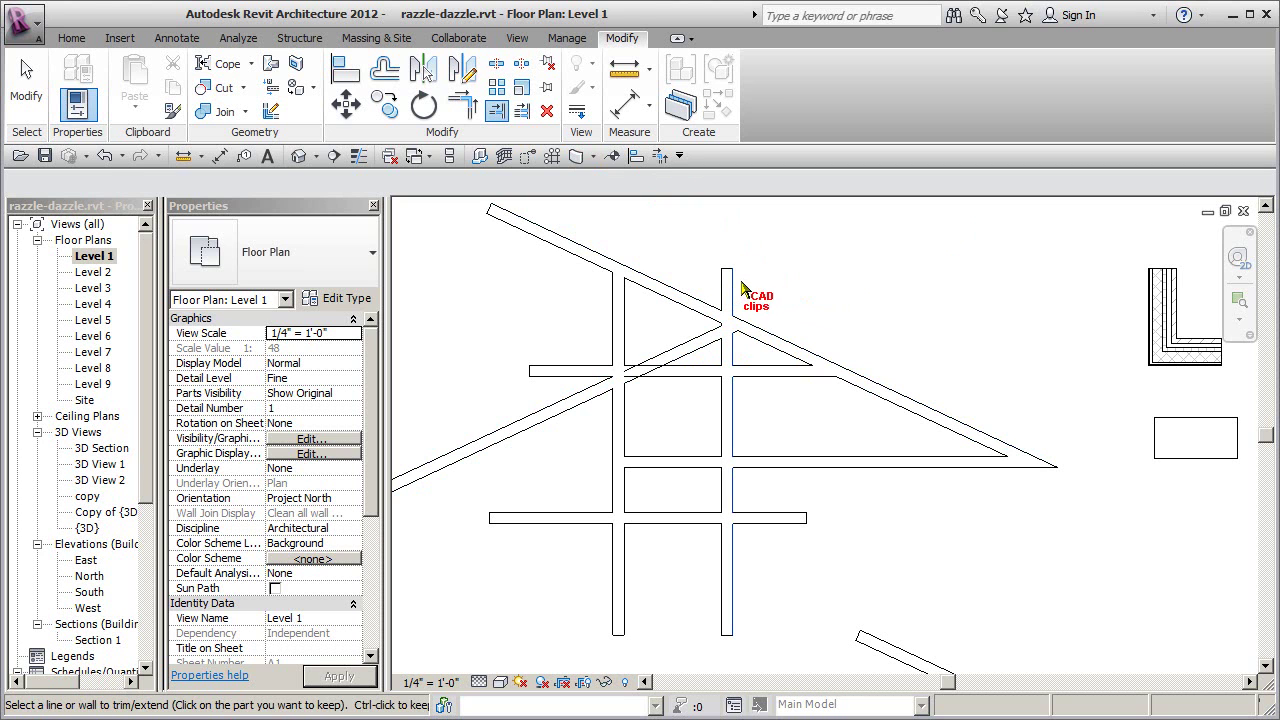
pyautogui.click(760, 334)
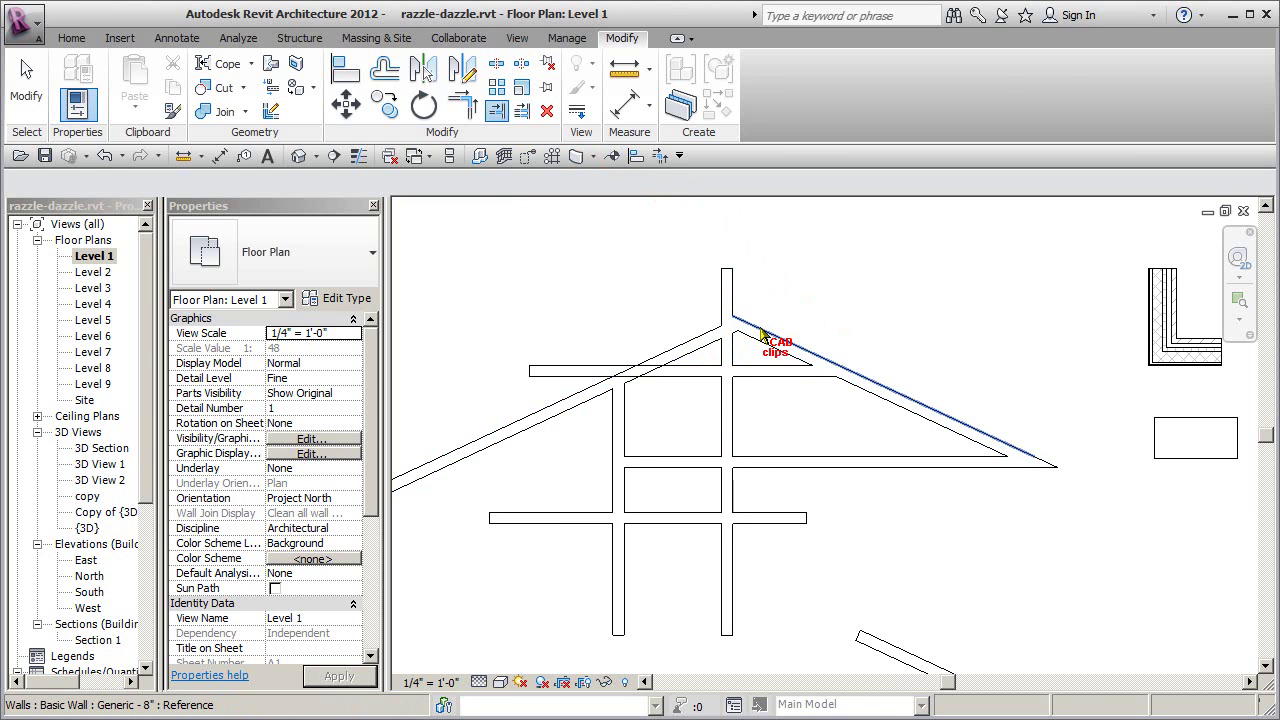
pyautogui.click(698, 364)
pyautogui.click(586, 409)
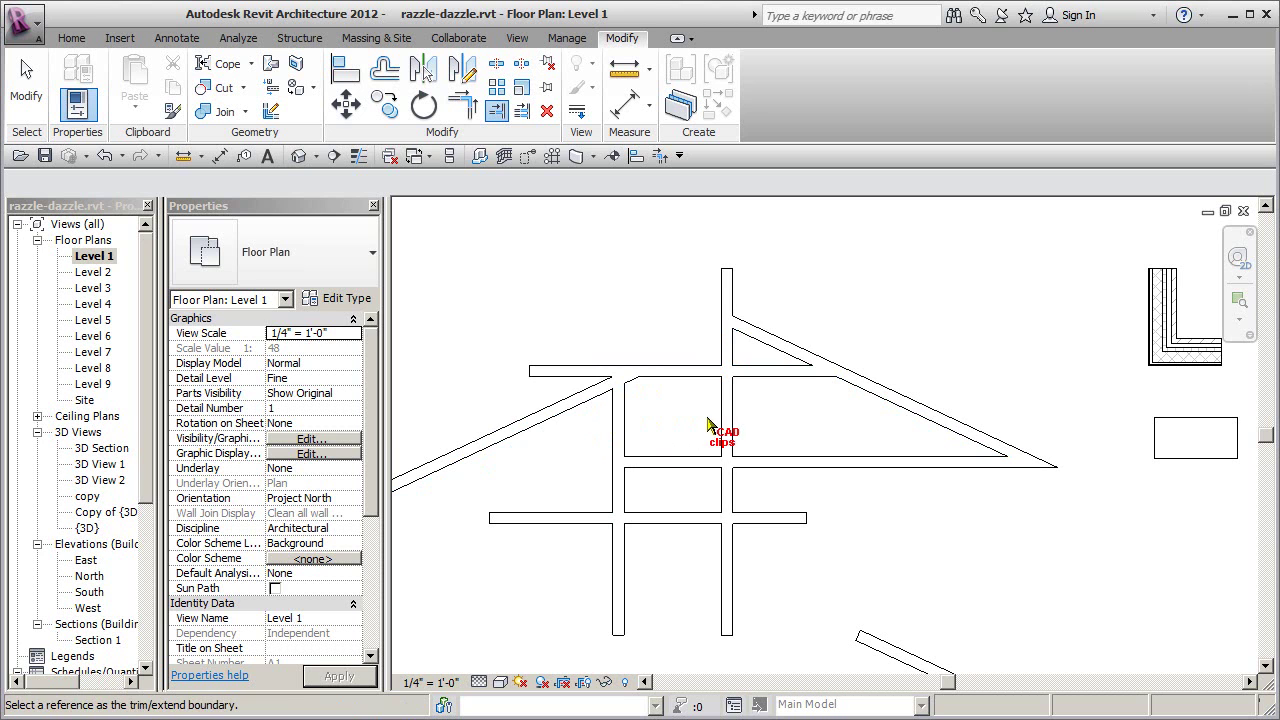
pyautogui.click(768, 384)
pyautogui.click(737, 410)
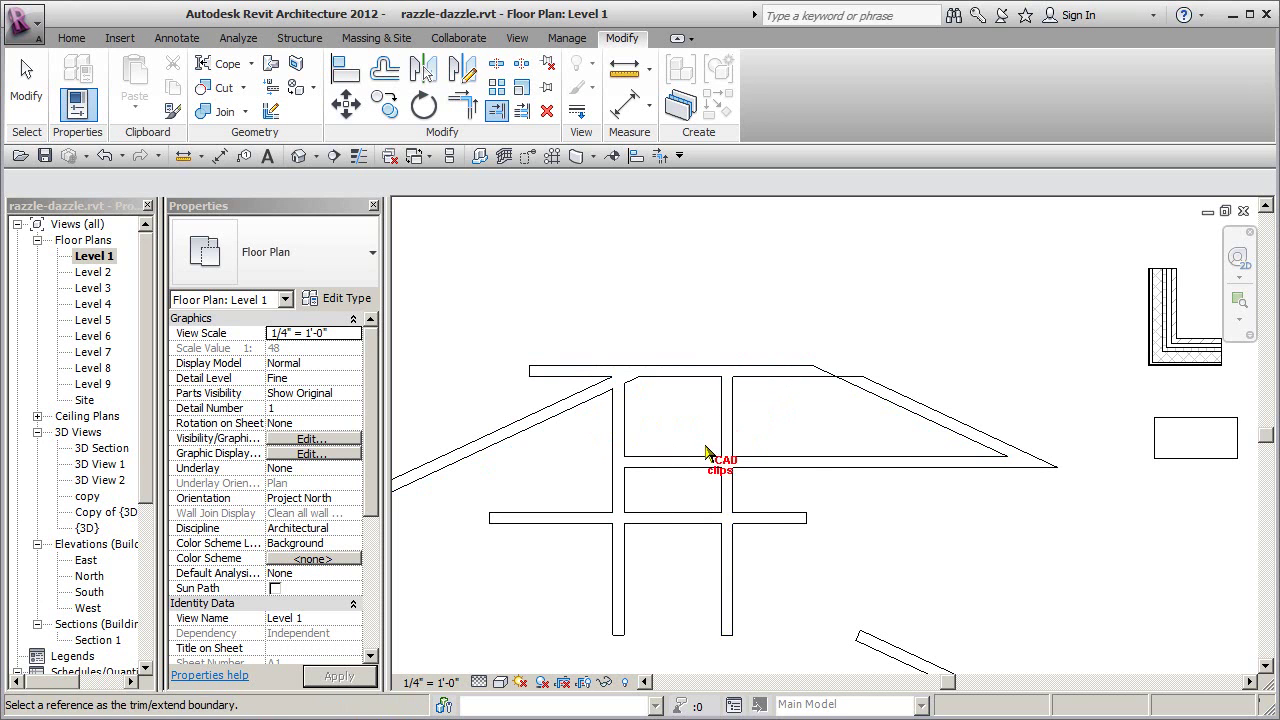
pyautogui.click(720, 440)
pyautogui.click(787, 457)
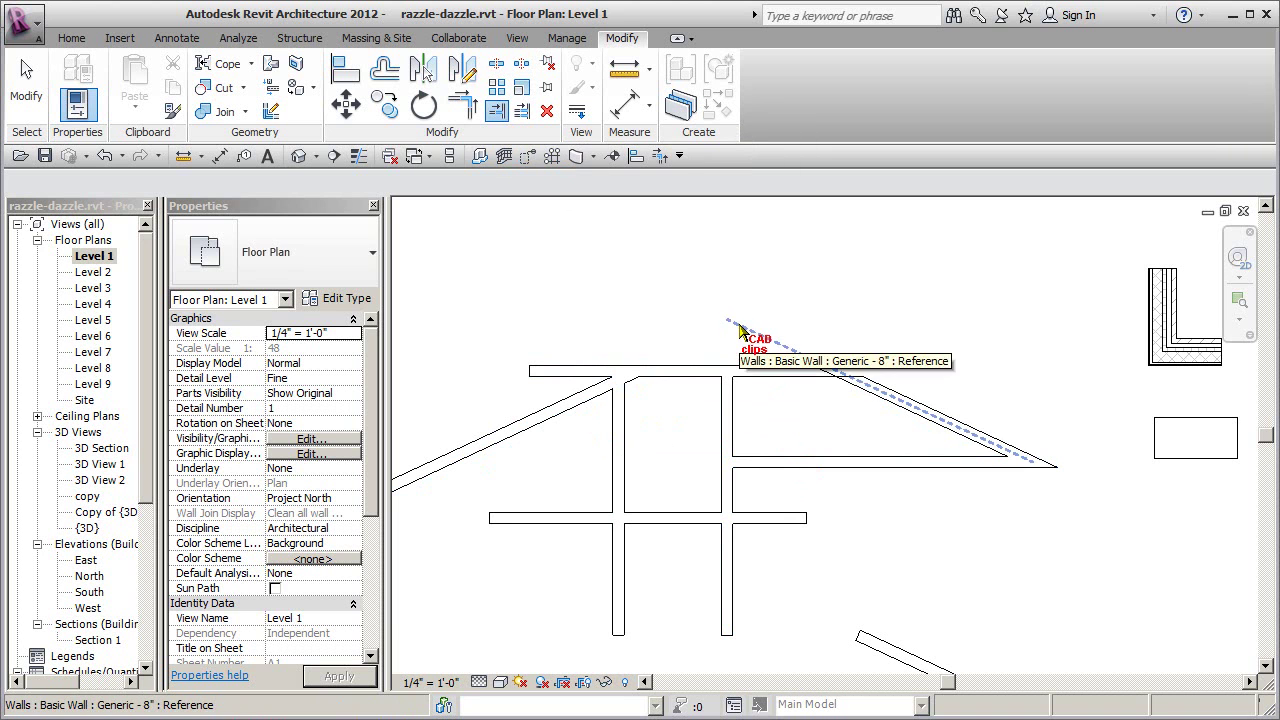
# - Delete the whole trimmed wall grid and select the remaining angled wall
pyautogui.press('Escape')
pyautogui.moveTo(962, 262); pyautogui.dragTo(508, 577)
pyautogui.press('Delete')
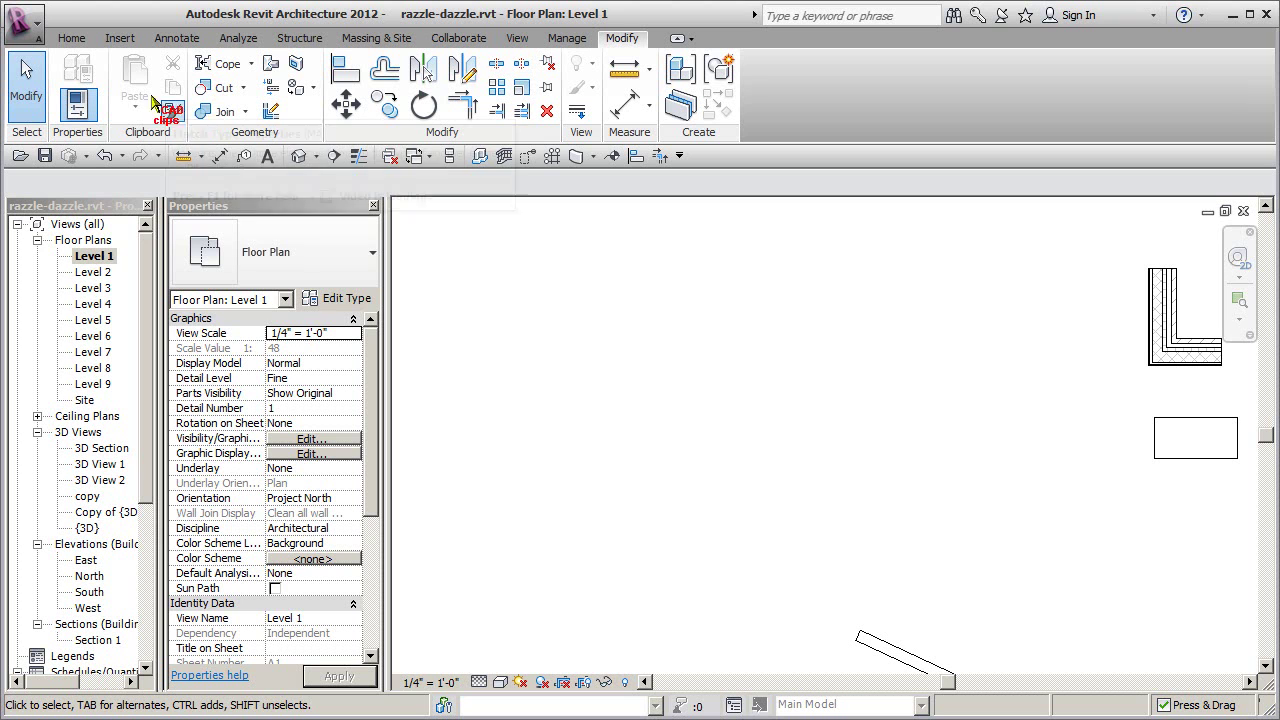
pyautogui.click(884, 656)
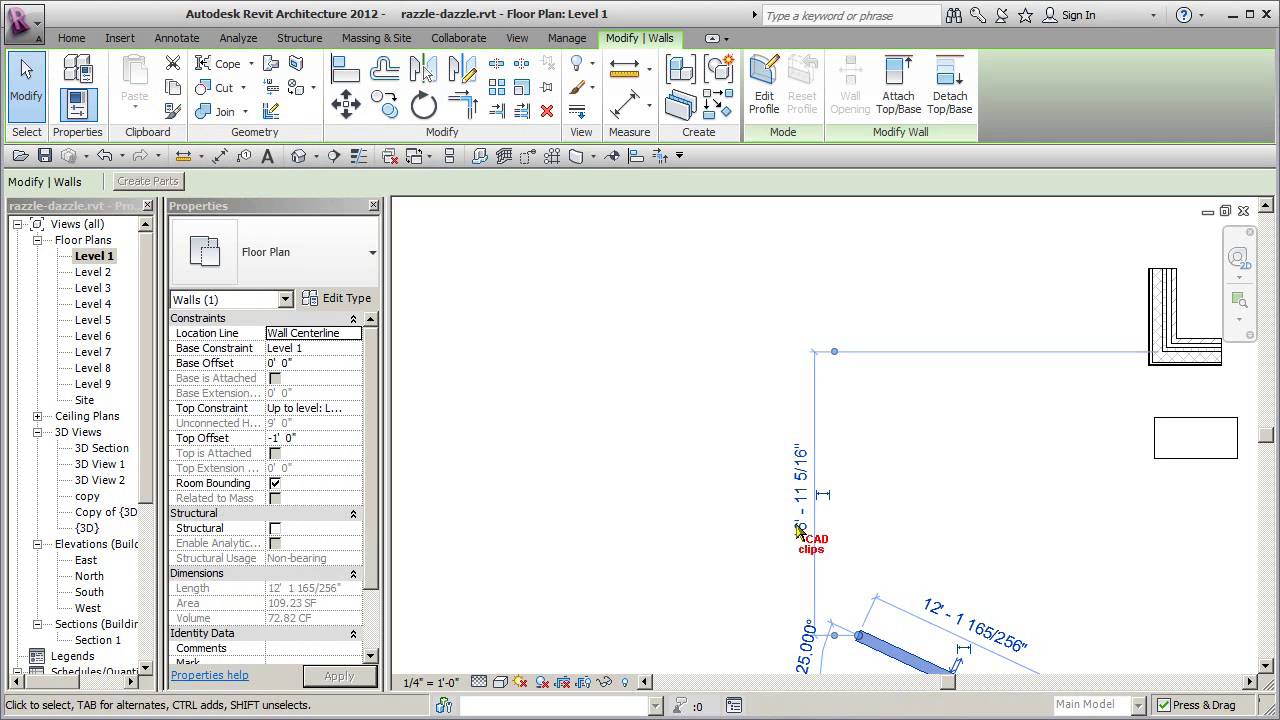
# - With Create Similar, draw vertical, nearly horizontal, lower and angled Generic - 8" walls
pyautogui.click(719, 104)
pyautogui.click(628, 295)
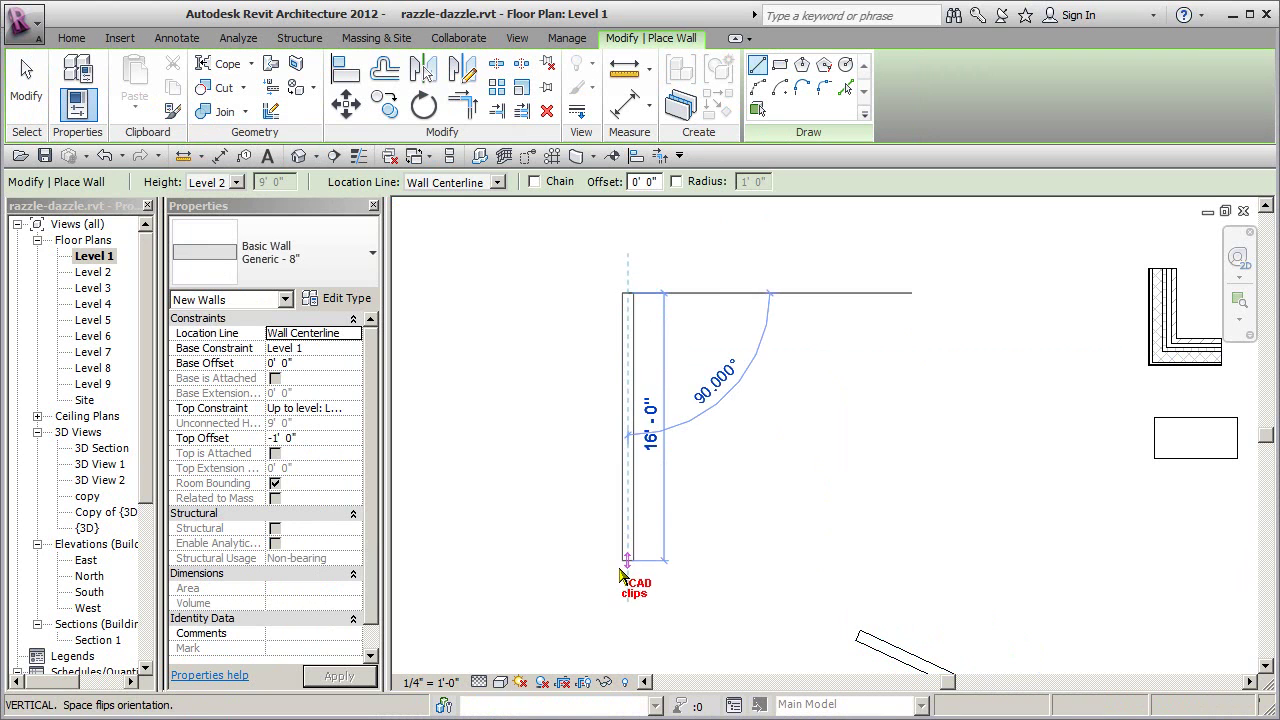
pyautogui.click(618, 572)
pyautogui.click(561, 328)
pyautogui.click(875, 352)
pyautogui.click(808, 416)
pyautogui.click(786, 600)
pyautogui.click(800, 203)
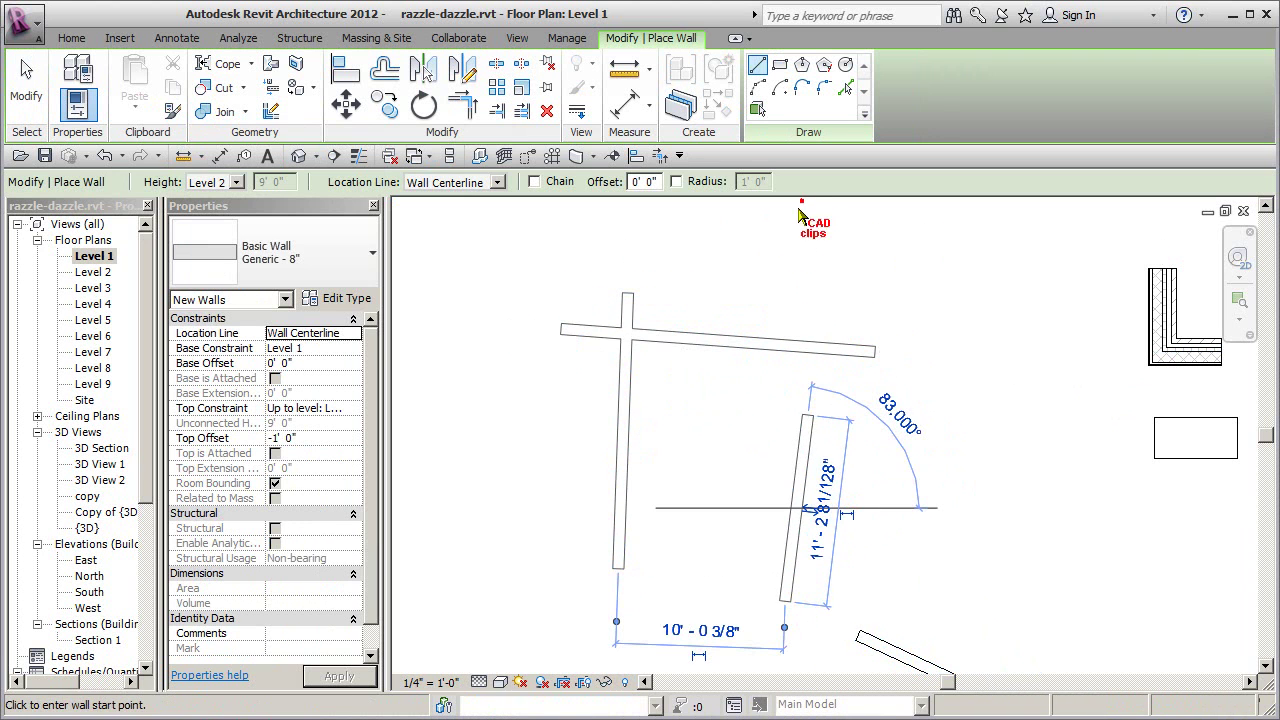
pyautogui.click(757, 291)
# - Add three more slanted walls and extend the upper slanted wall to the horizontal wall
pyautogui.click(694, 289)
pyautogui.click(729, 456)
pyautogui.click(876, 514)
pyautogui.click(845, 408)
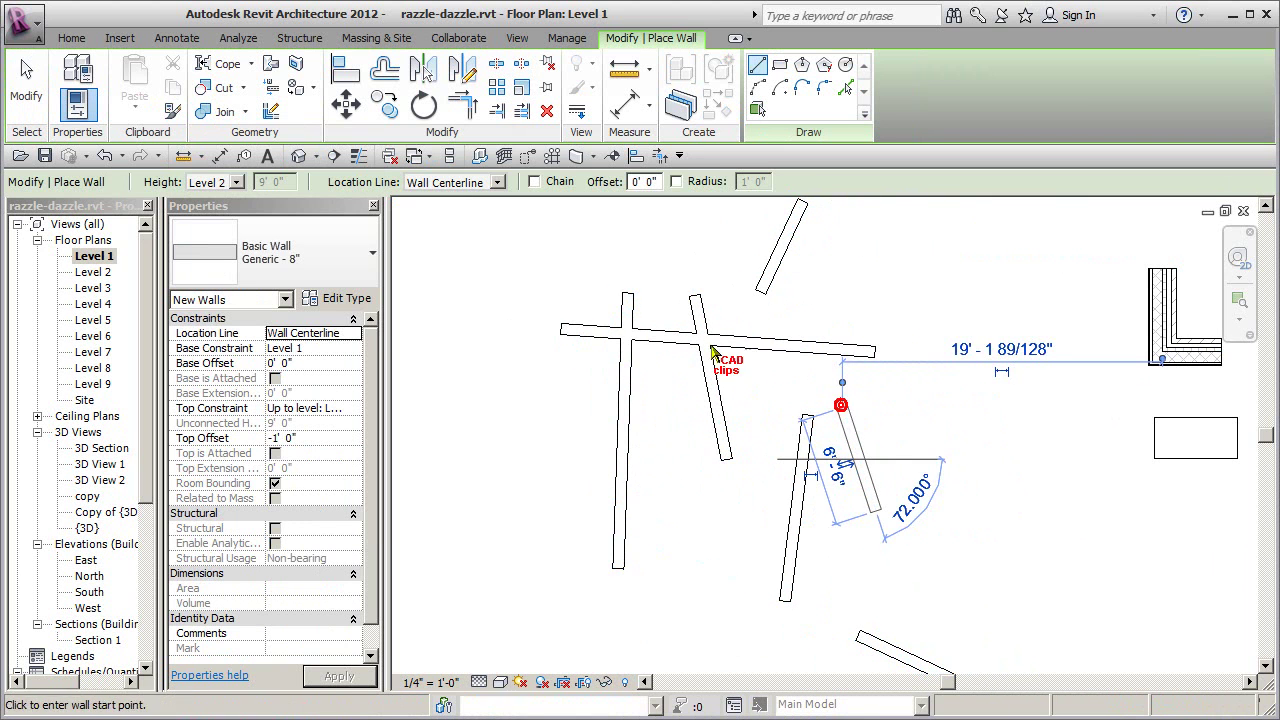
pyautogui.click(584, 270)
pyautogui.click(568, 407)
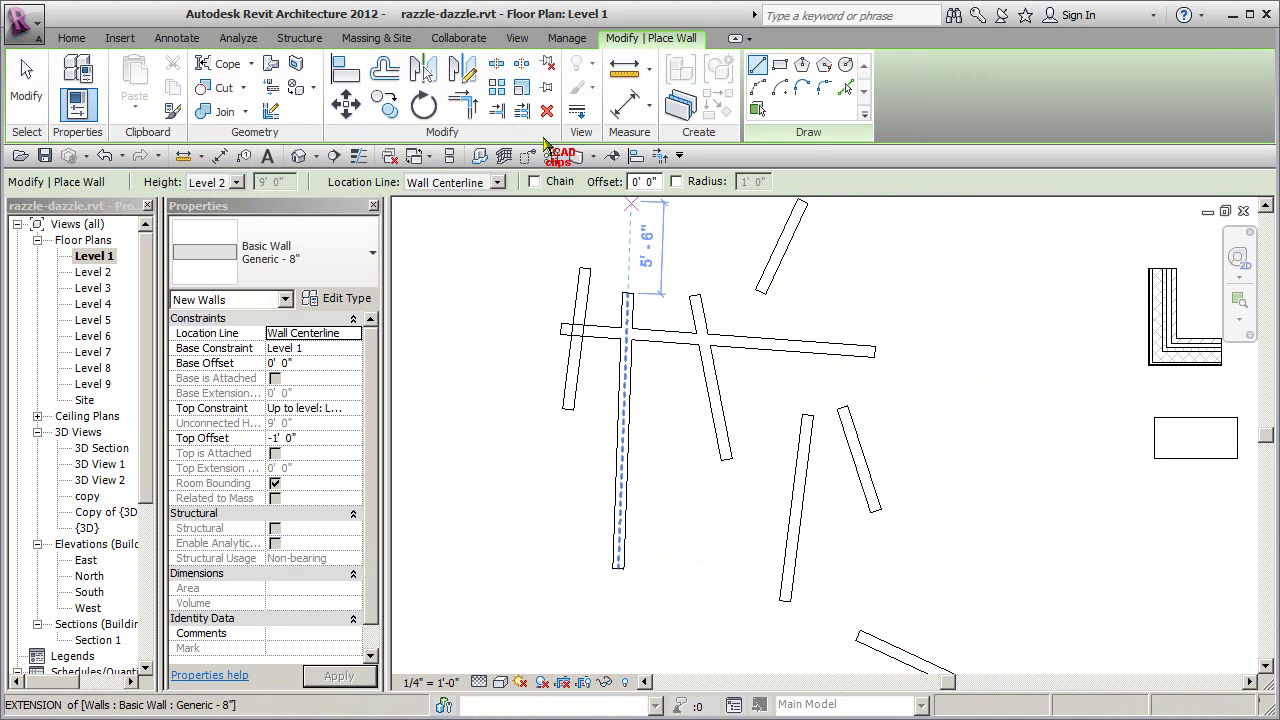
pyautogui.click(500, 115)
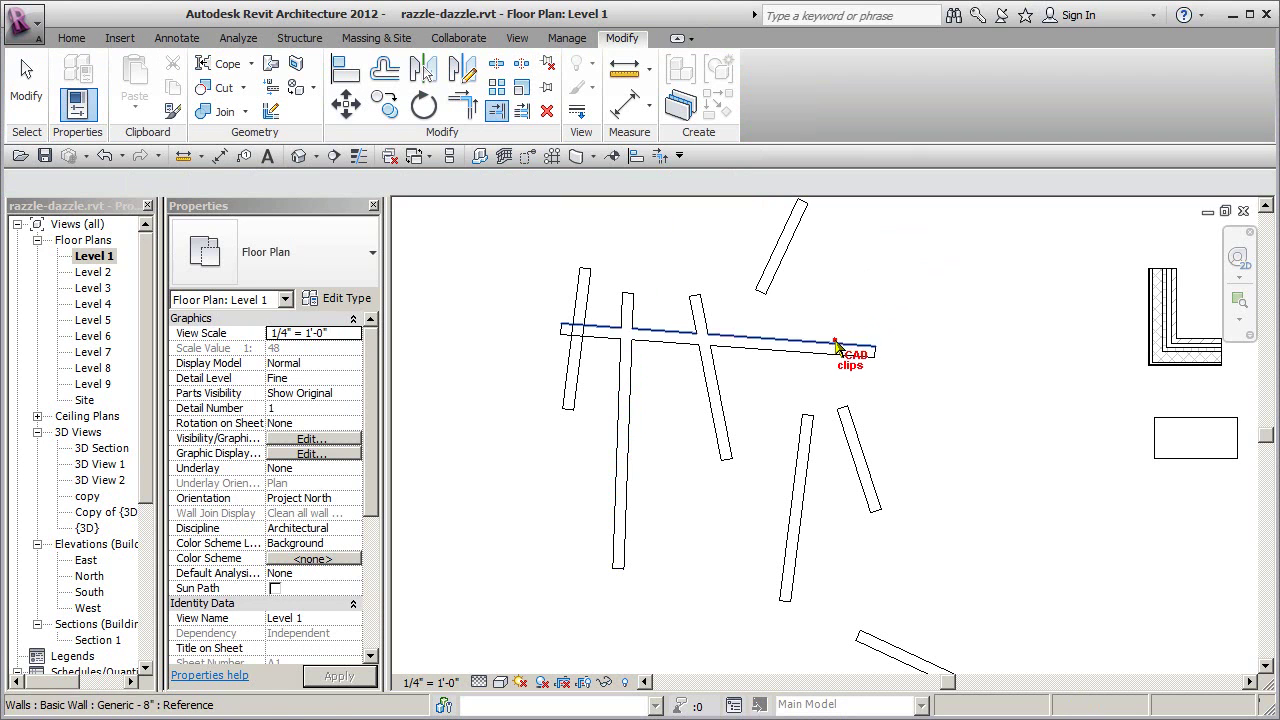
pyautogui.click(775, 283)
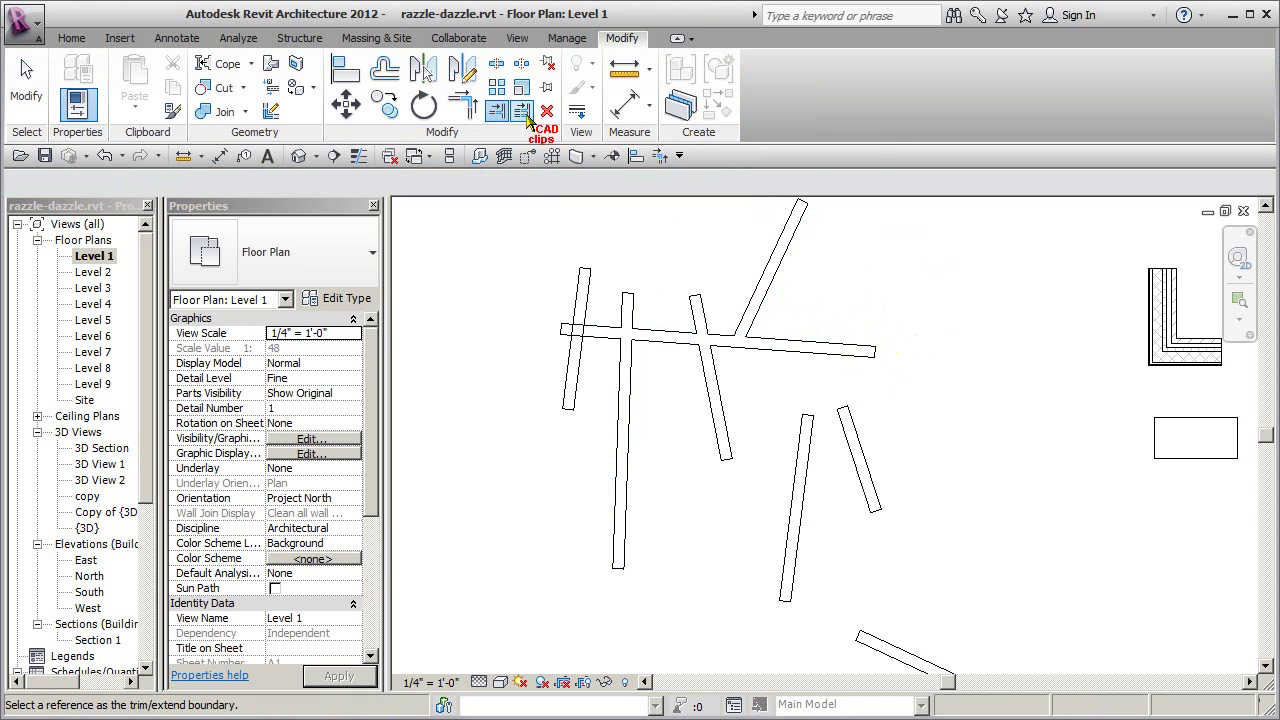
# - Trim the slanted wall and two vertical walls at the long horizontal wall
pyautogui.click(802, 352)
pyautogui.click(722, 405)
pyautogui.click(676, 334)
pyautogui.click(632, 309)
pyautogui.click(589, 346)
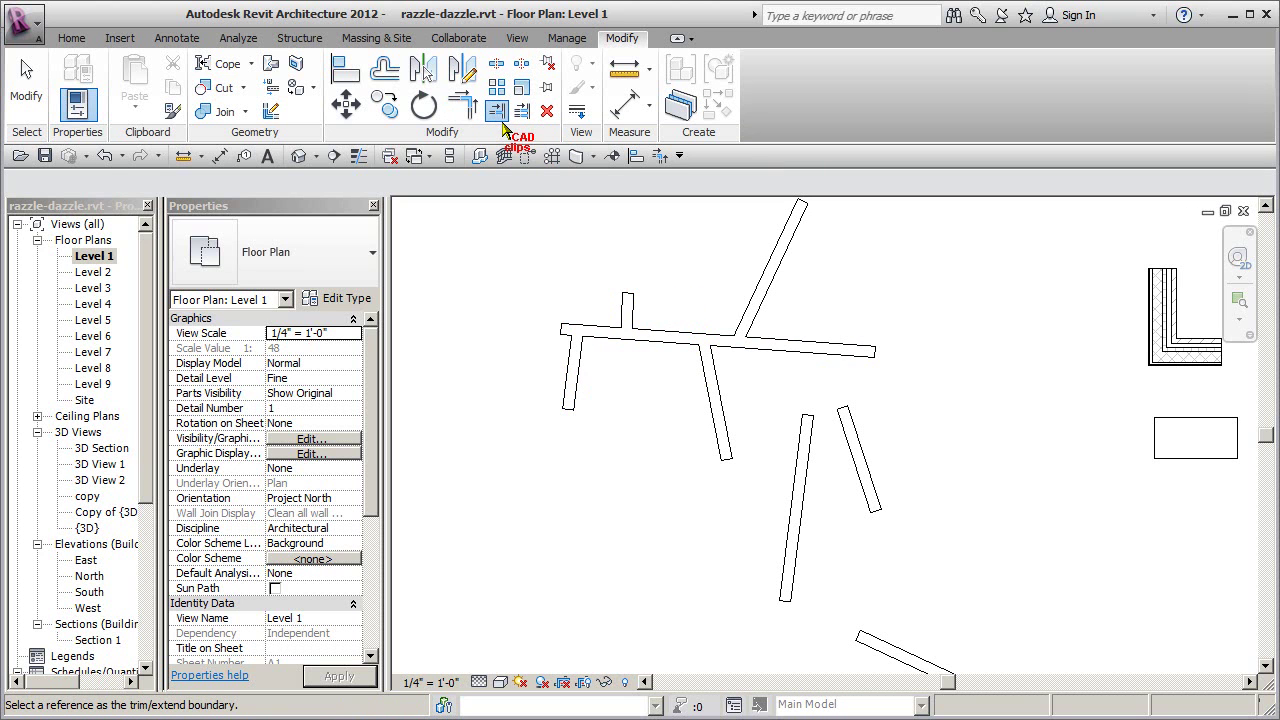
pyautogui.moveTo(815, 318); pyautogui.dragTo(794, 414, button='middle')
pyautogui.press('Escape')
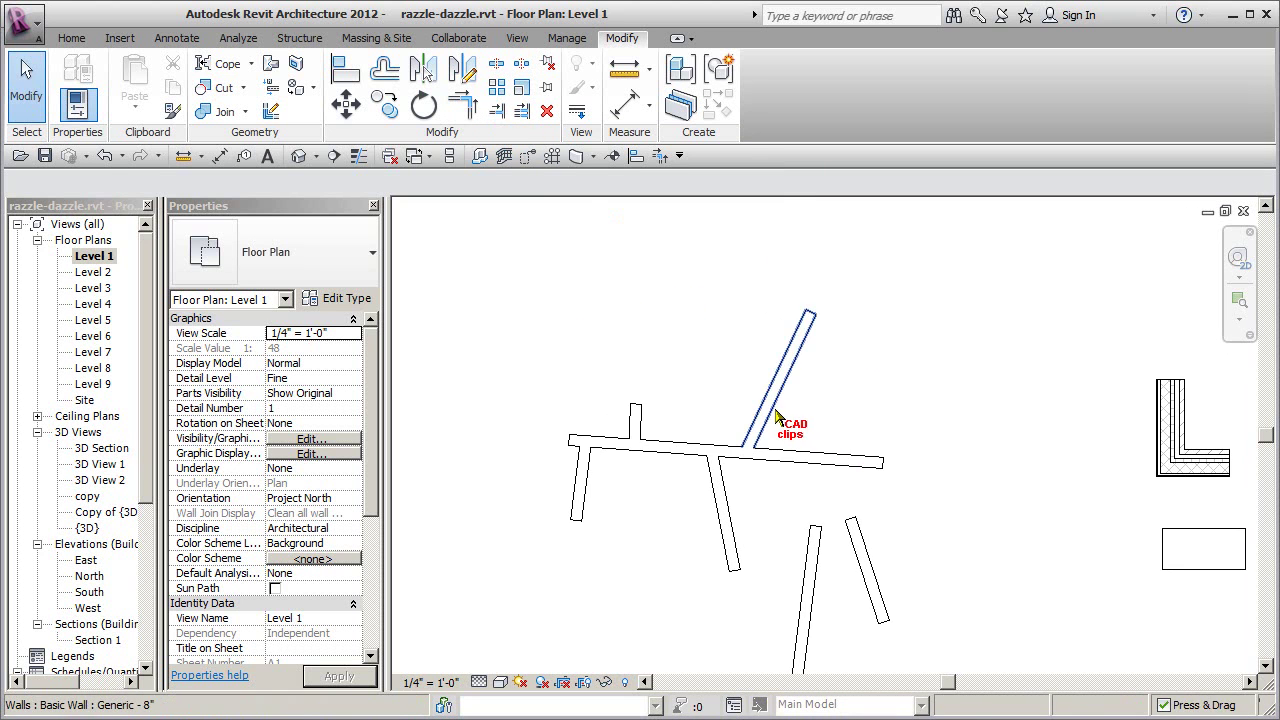
# - Extend the lower and short slanted walls up to the horizontal wall
pyautogui.click(498, 111)
pyautogui.click(822, 458)
pyautogui.click(816, 535)
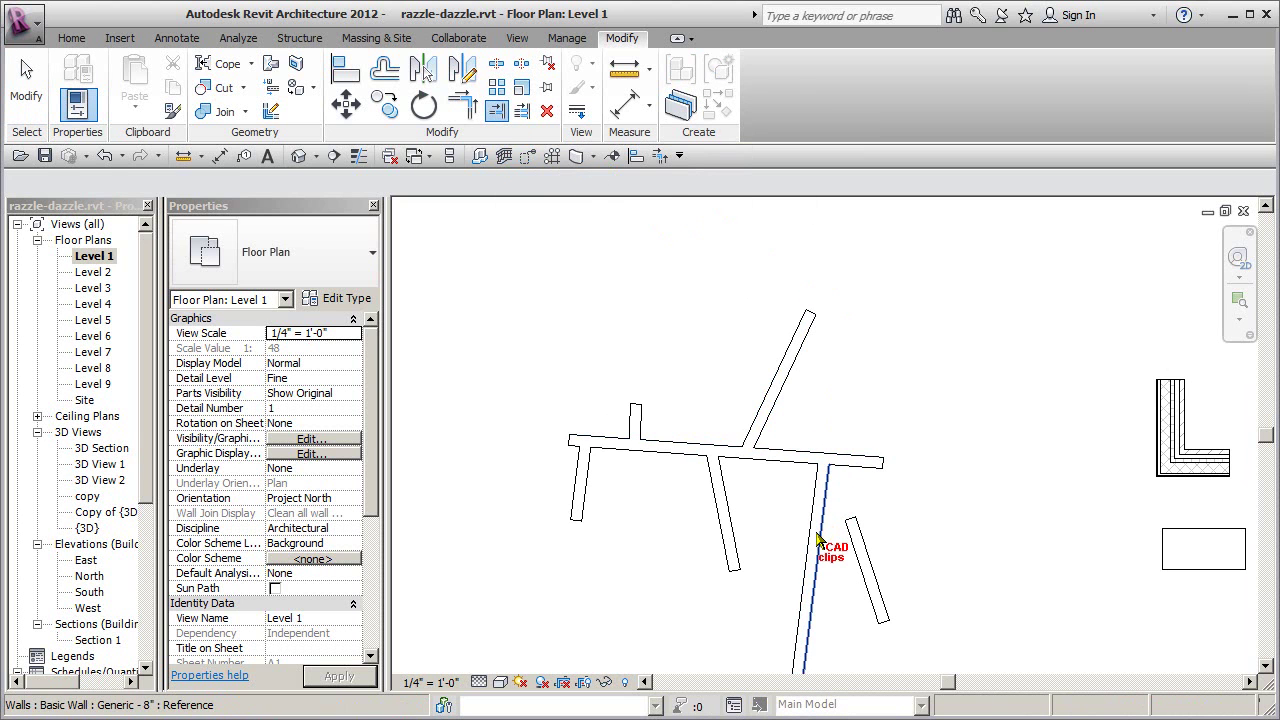
pyautogui.click(860, 464)
pyautogui.click(852, 522)
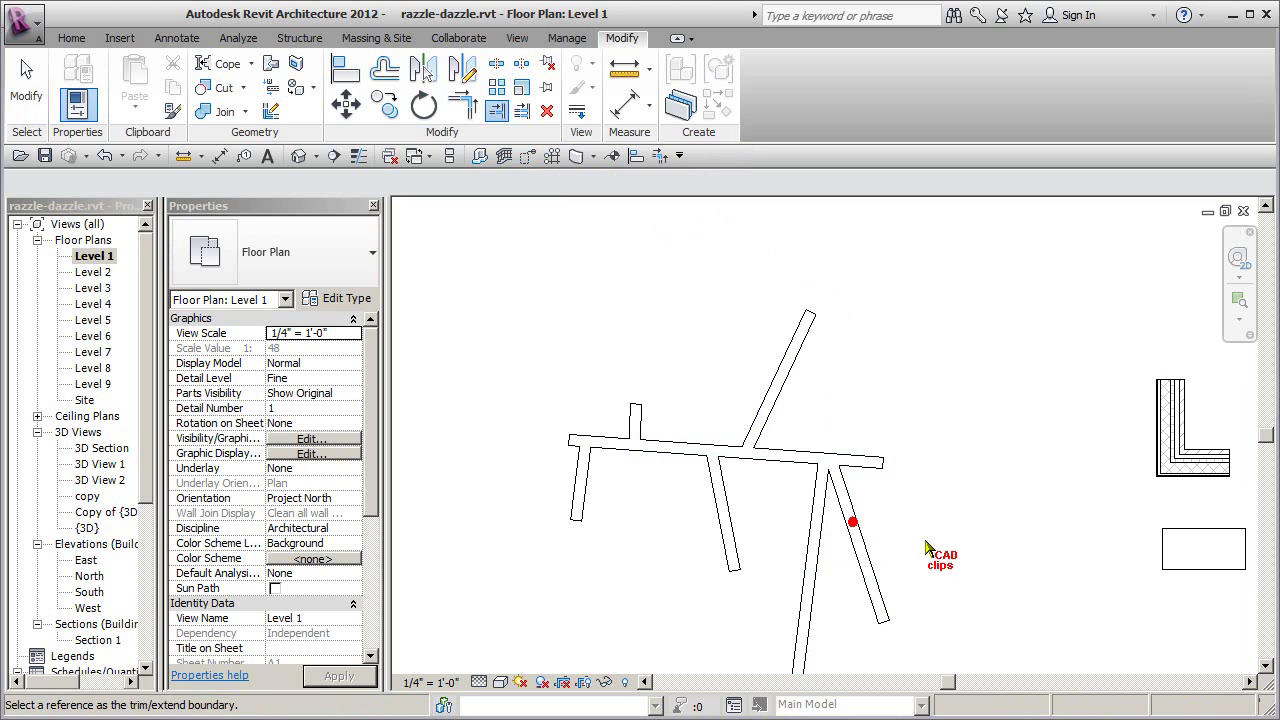
# - Drag wall ends to raise the upper slanted wall and lengthen the lower one at 82°
pyautogui.press('Escape')
pyautogui.moveTo(766, 435)
pyautogui.mouseDown()
pyautogui.moveTo(752, 450)
pyautogui.moveTo(766, 410)
pyautogui.mouseUp()
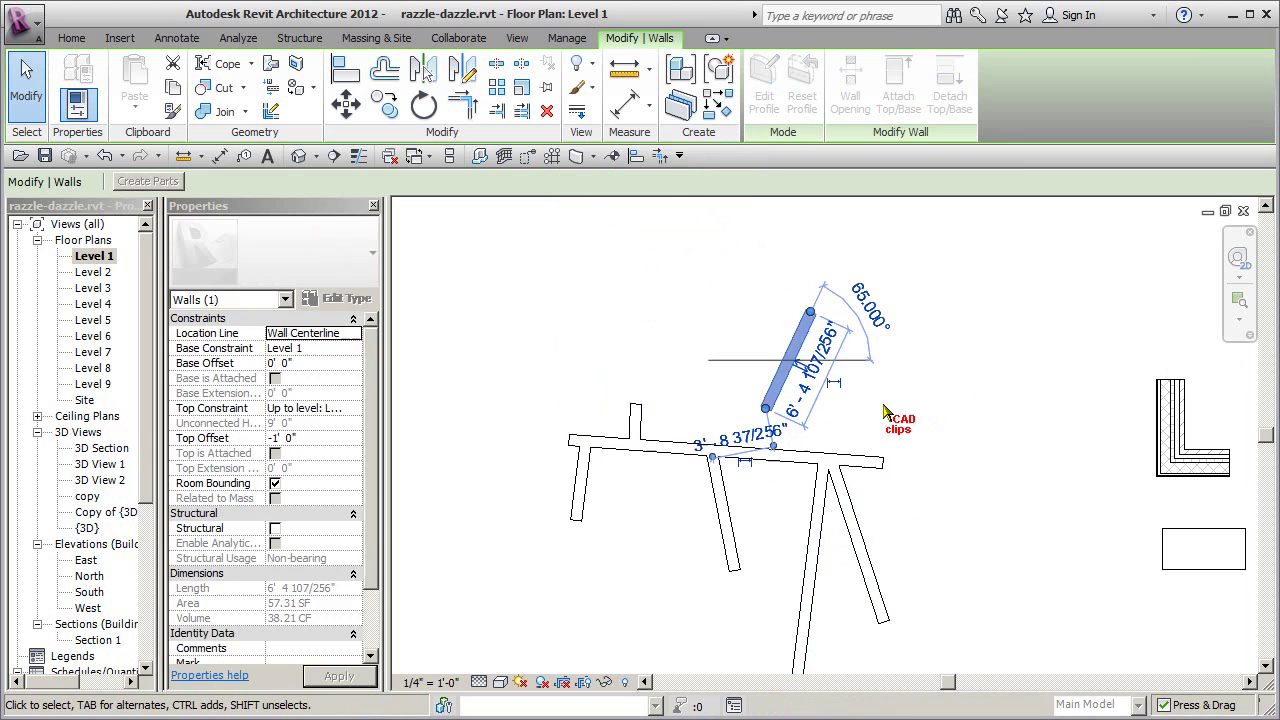
pyautogui.click(893, 418)
pyautogui.moveTo(726, 496); pyautogui.dragTo(710, 397)
pyautogui.click(712, 303)
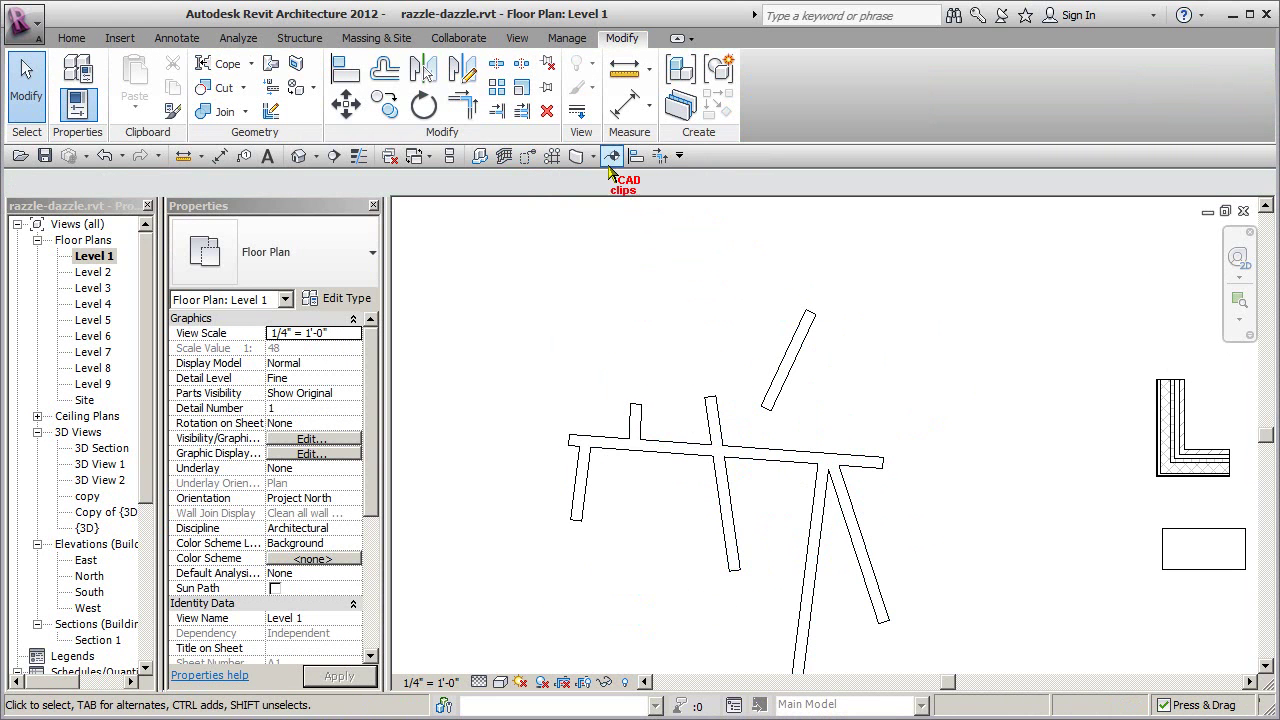
# - Extend the upper slanted wall and trim the short wall to the horizontal wall
pyautogui.click(497, 112)
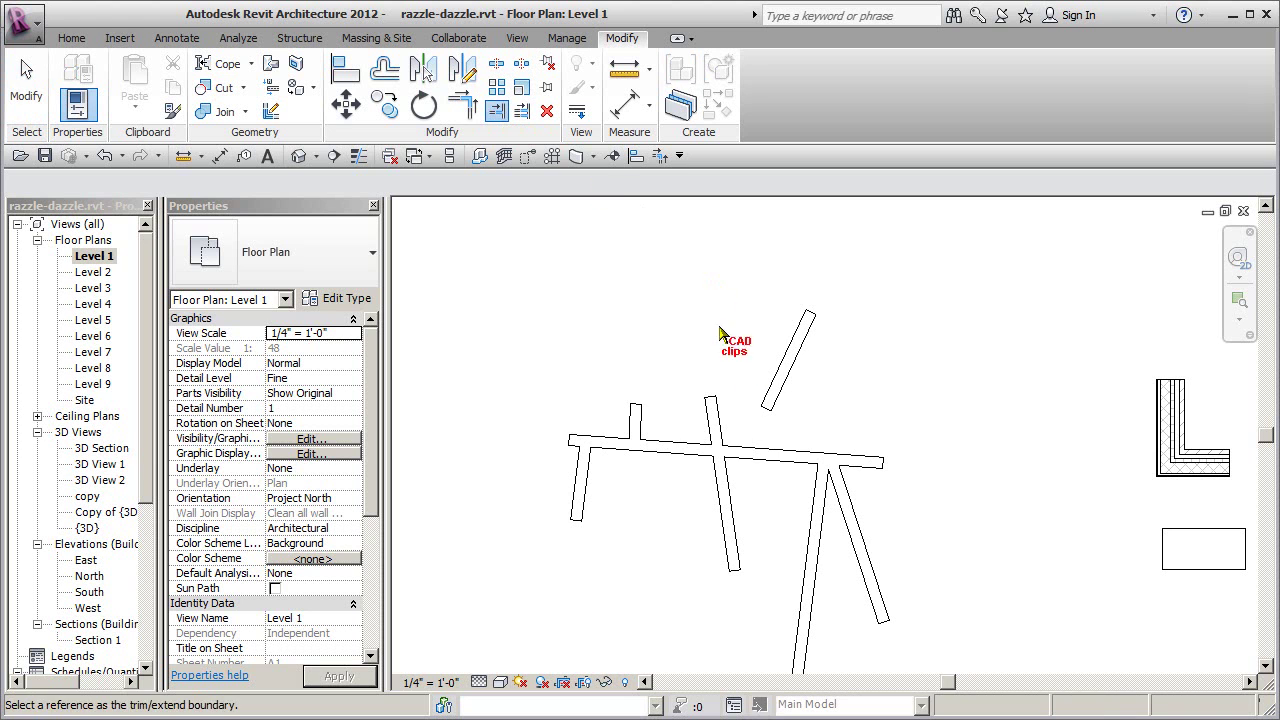
pyautogui.click(746, 447)
pyautogui.click(763, 410)
pyautogui.click(700, 449)
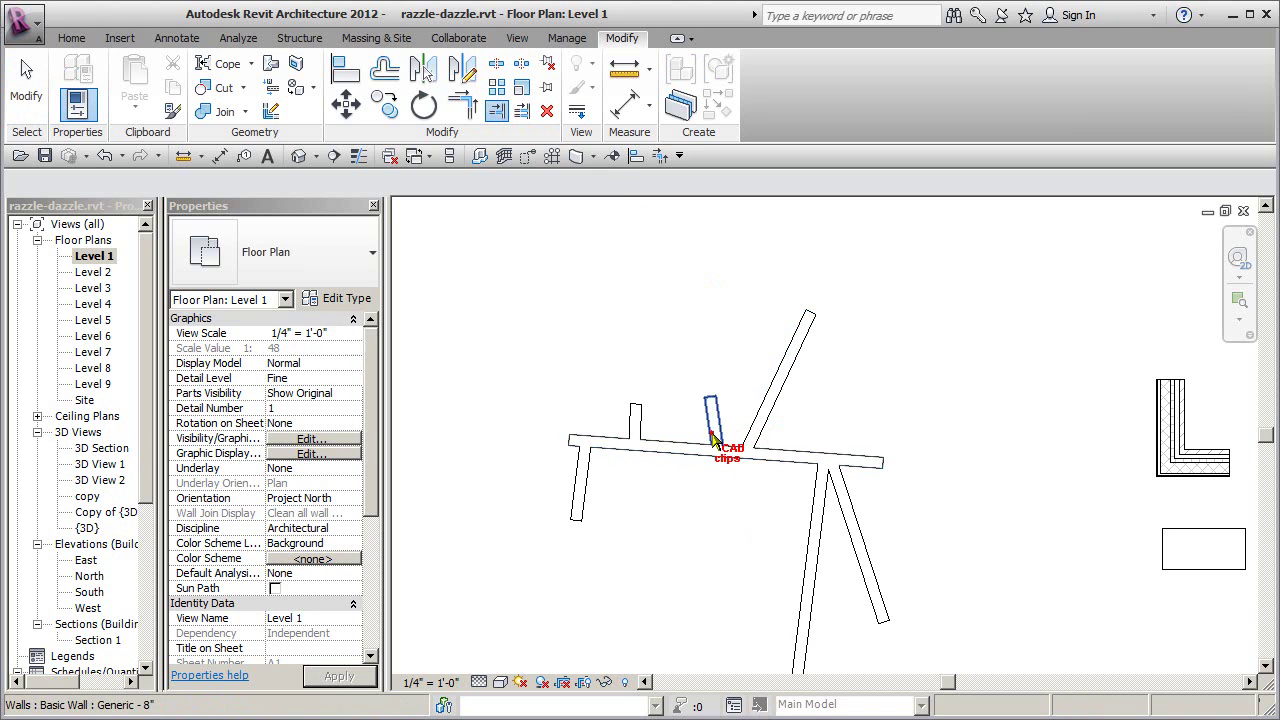
pyautogui.click(712, 437)
pyautogui.moveTo(826, 470); pyautogui.dragTo(729, 283, button='middle')
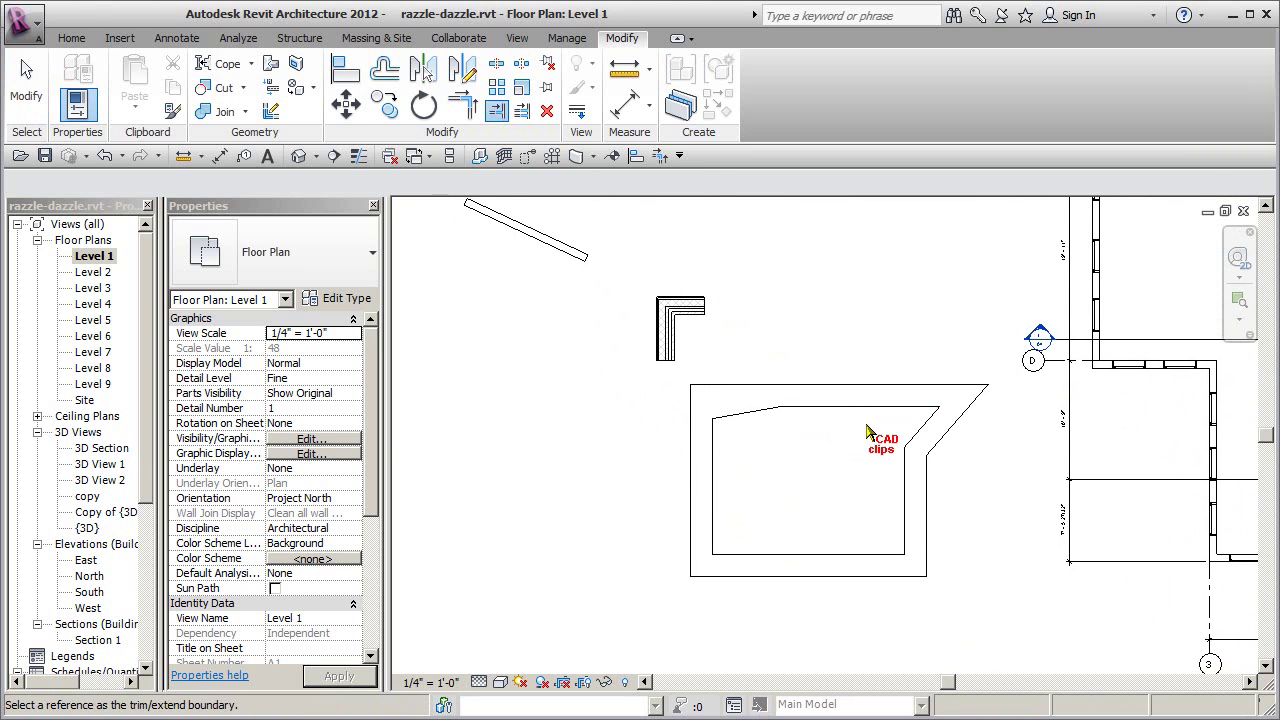
# - Select the Level 1 floor and enter its boundary sketch for editing
pyautogui.press('Escape')
pyautogui.click(941, 423)
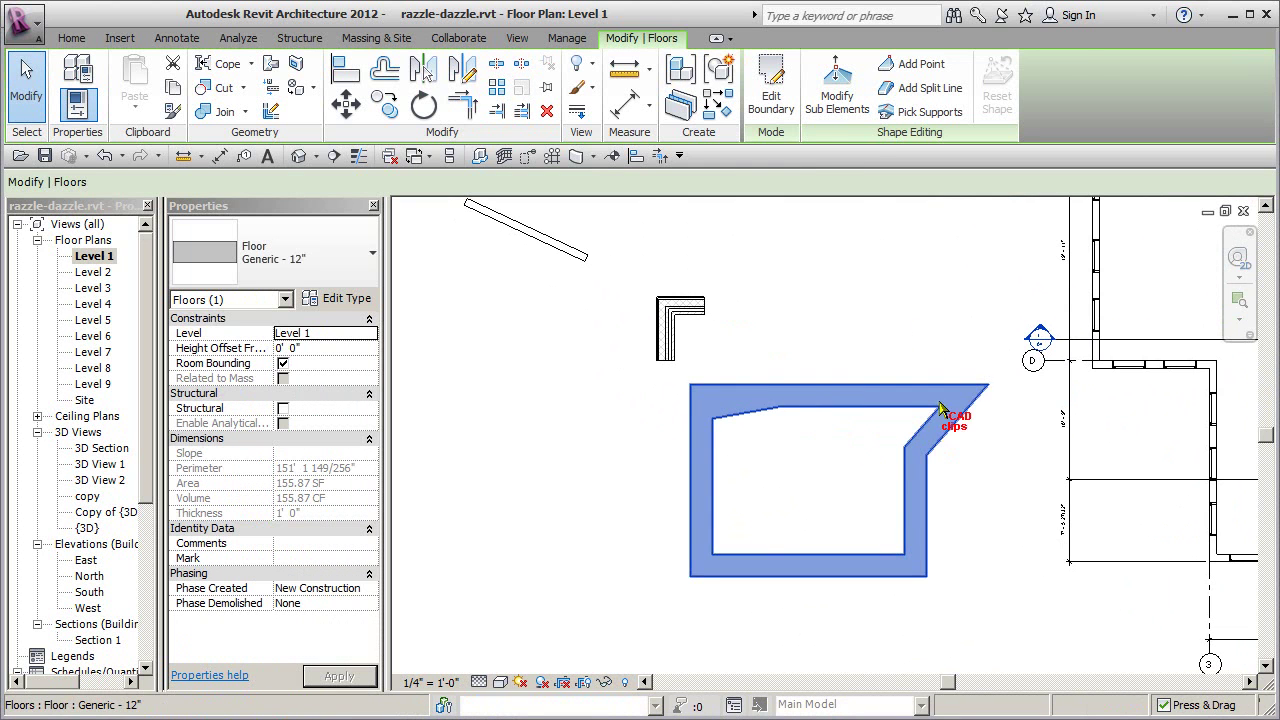
pyautogui.click(771, 95)
pyautogui.scroll(2, 843, 535)
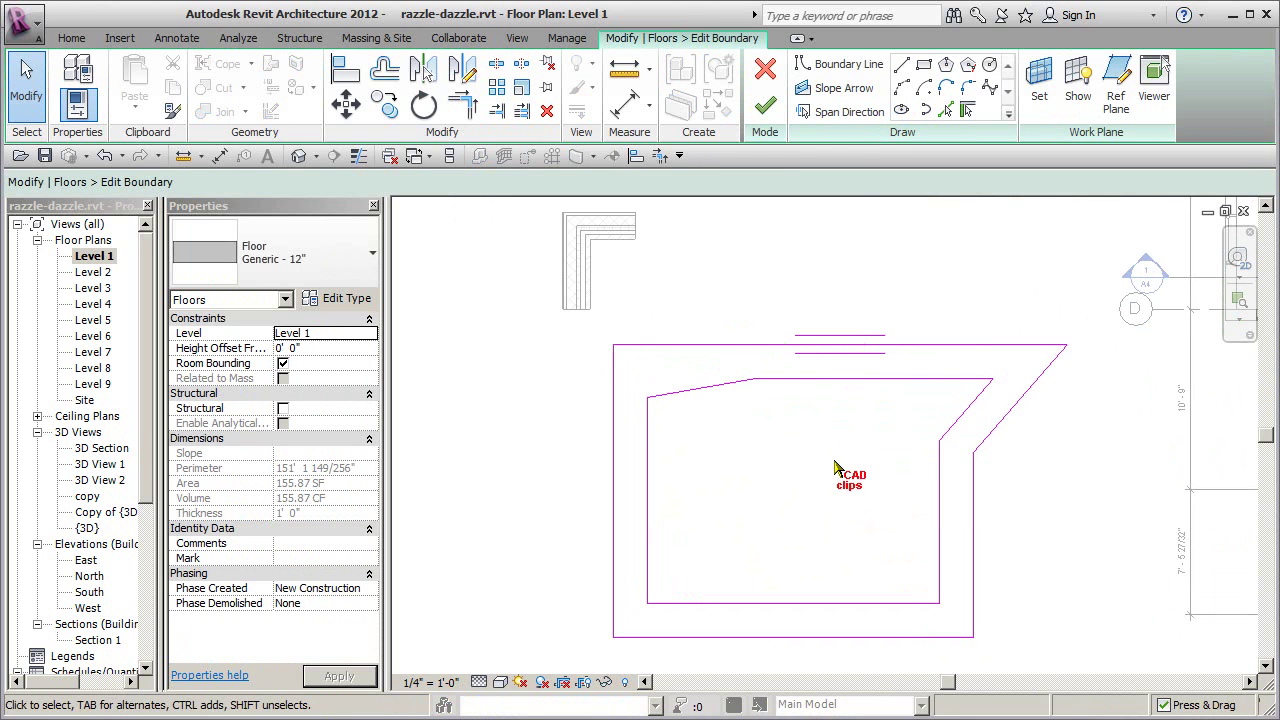
# - Draw two diagonal boundary lines across the left side and lower-right corner of the opening
pyautogui.click(843, 64)
pyautogui.click(846, 294)
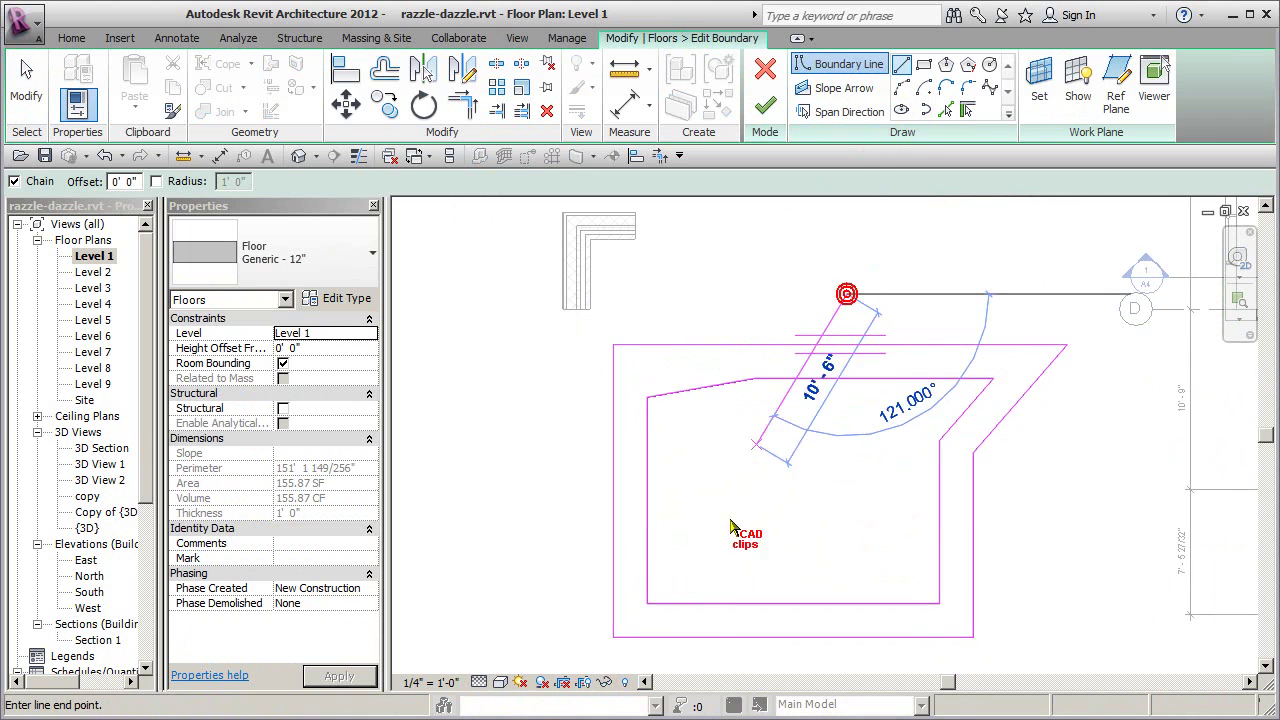
pyautogui.click(665, 651)
pyautogui.moveTo(832, 600); pyautogui.dragTo(818, 545, button='middle')
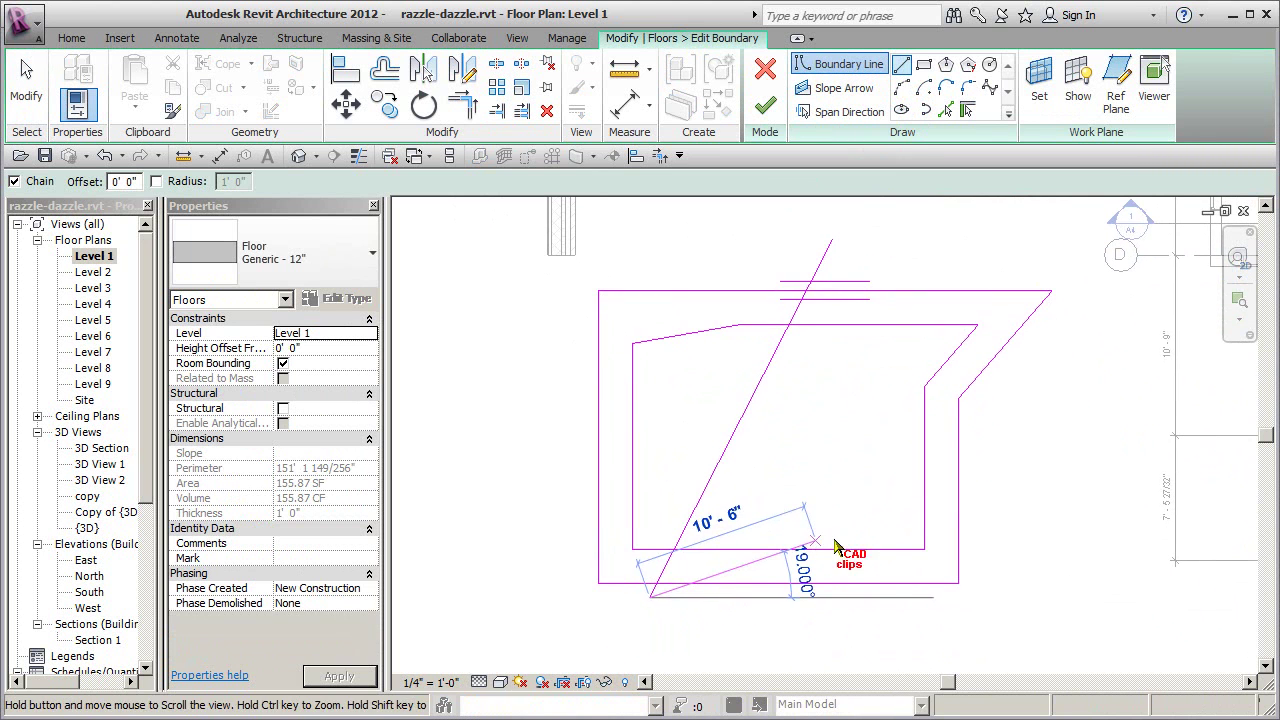
pyautogui.press('Escape')
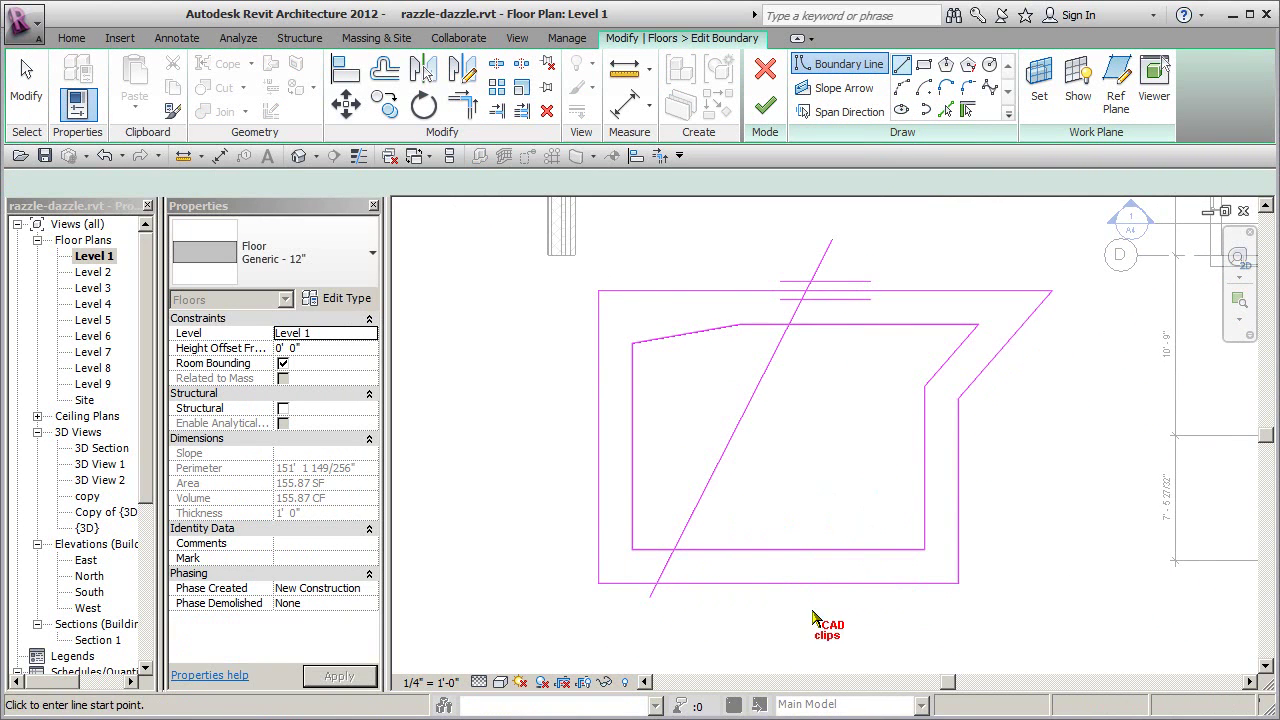
pyautogui.click(810, 610)
pyautogui.click(990, 430)
pyautogui.press('Escape')
pyautogui.press('Escape')
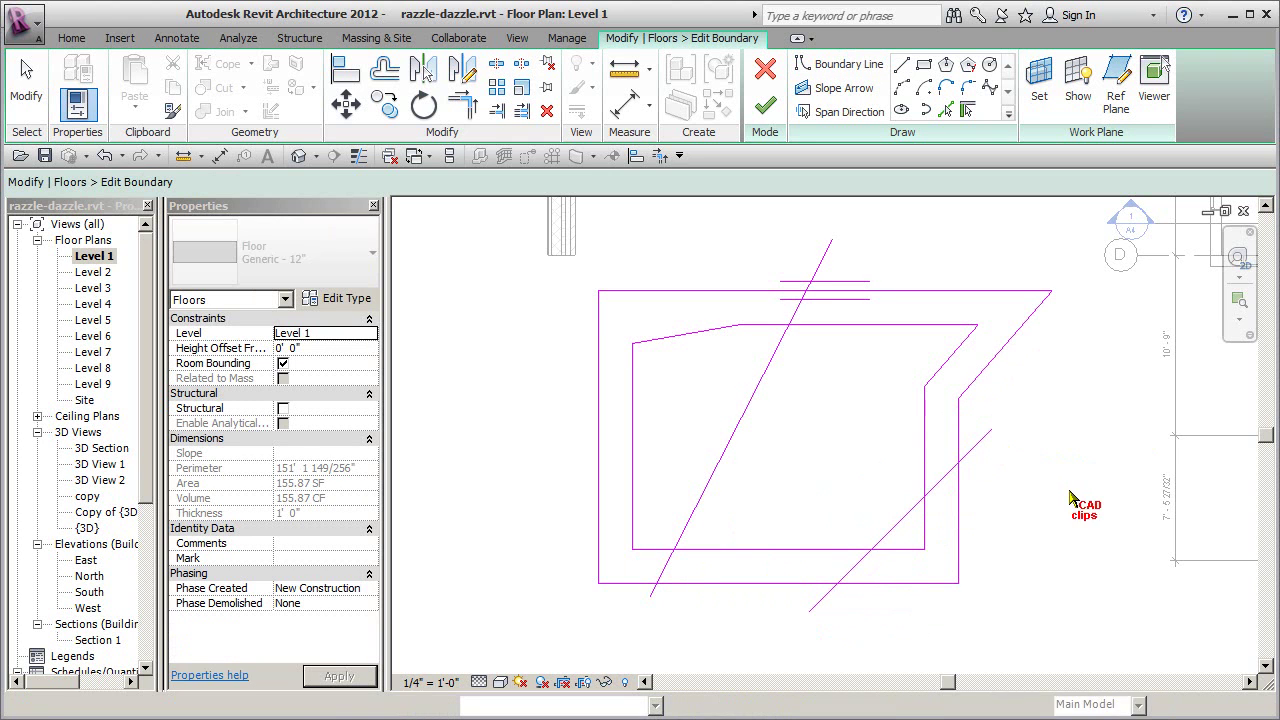
# - Trim the diagonals against the top, bottom and right inner edges, undoing the vertical-edge trim
pyautogui.click(497, 110)
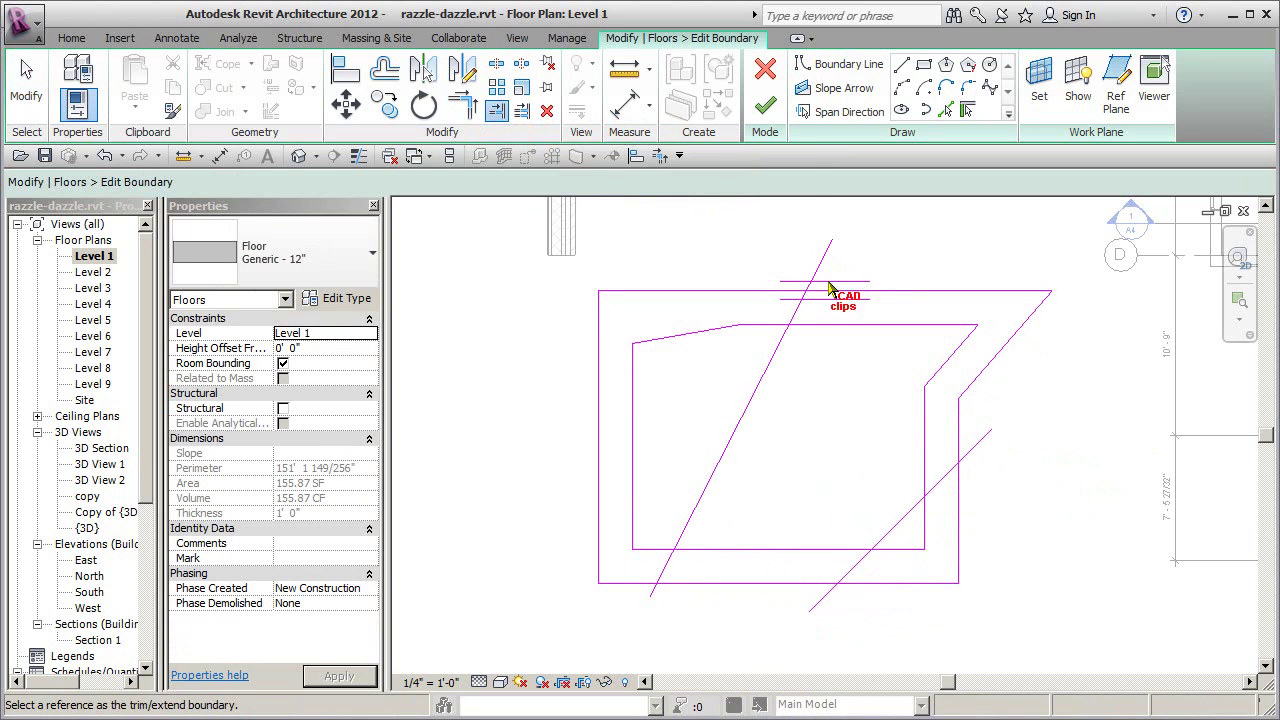
pyautogui.click(822, 325)
pyautogui.click(783, 343)
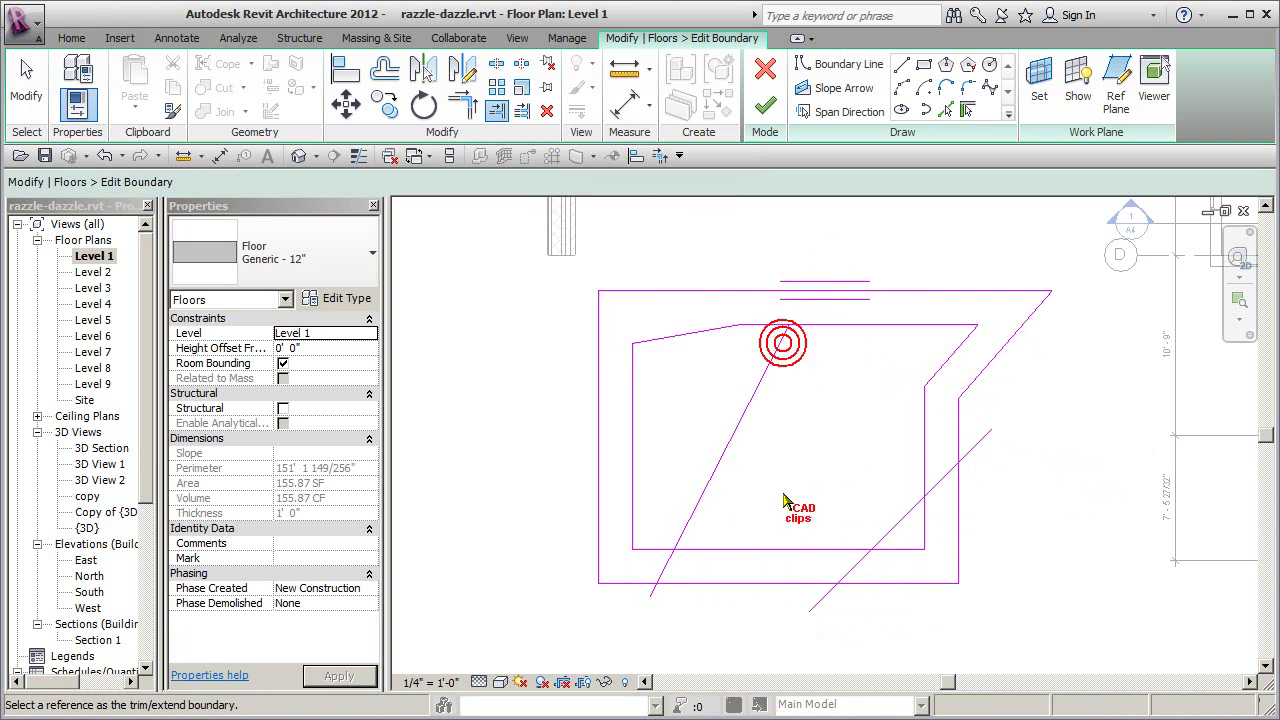
pyautogui.click(752, 549)
pyautogui.click(689, 523)
pyautogui.click(840, 549)
pyautogui.click(908, 510)
pyautogui.click(924, 468)
pyautogui.click(906, 517)
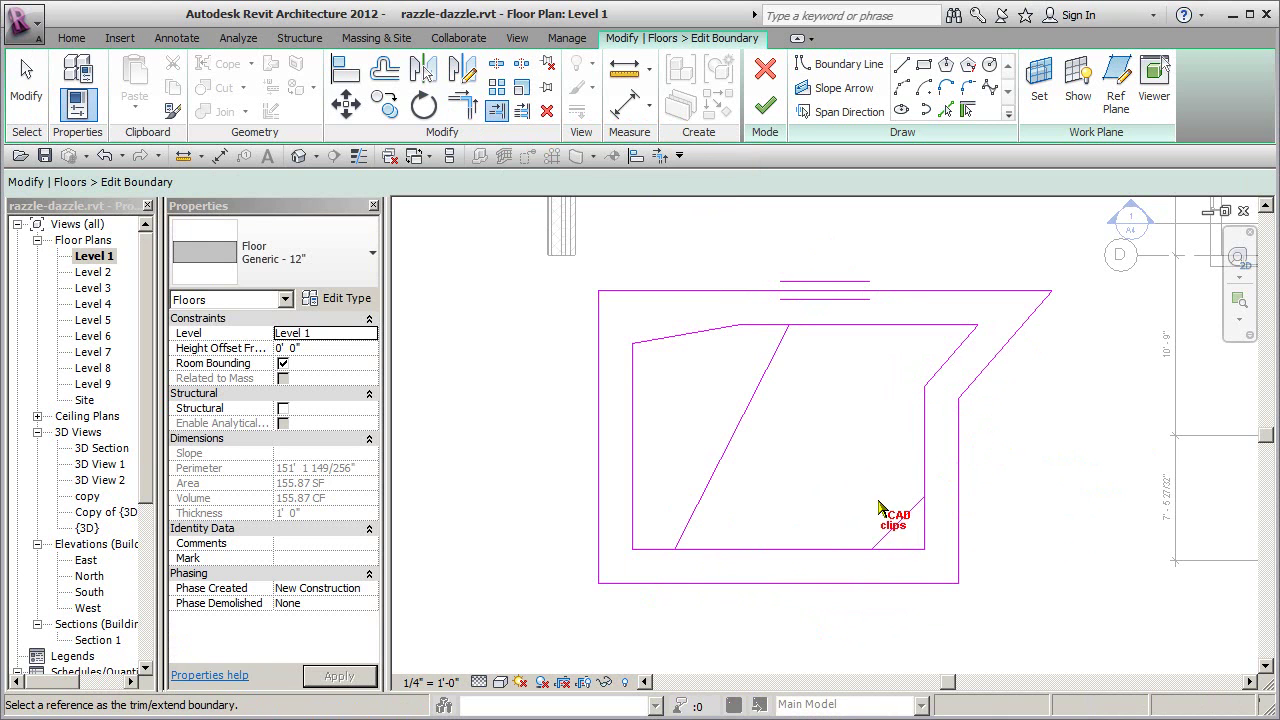
pyautogui.click(902, 519)
pyautogui.click(924, 528)
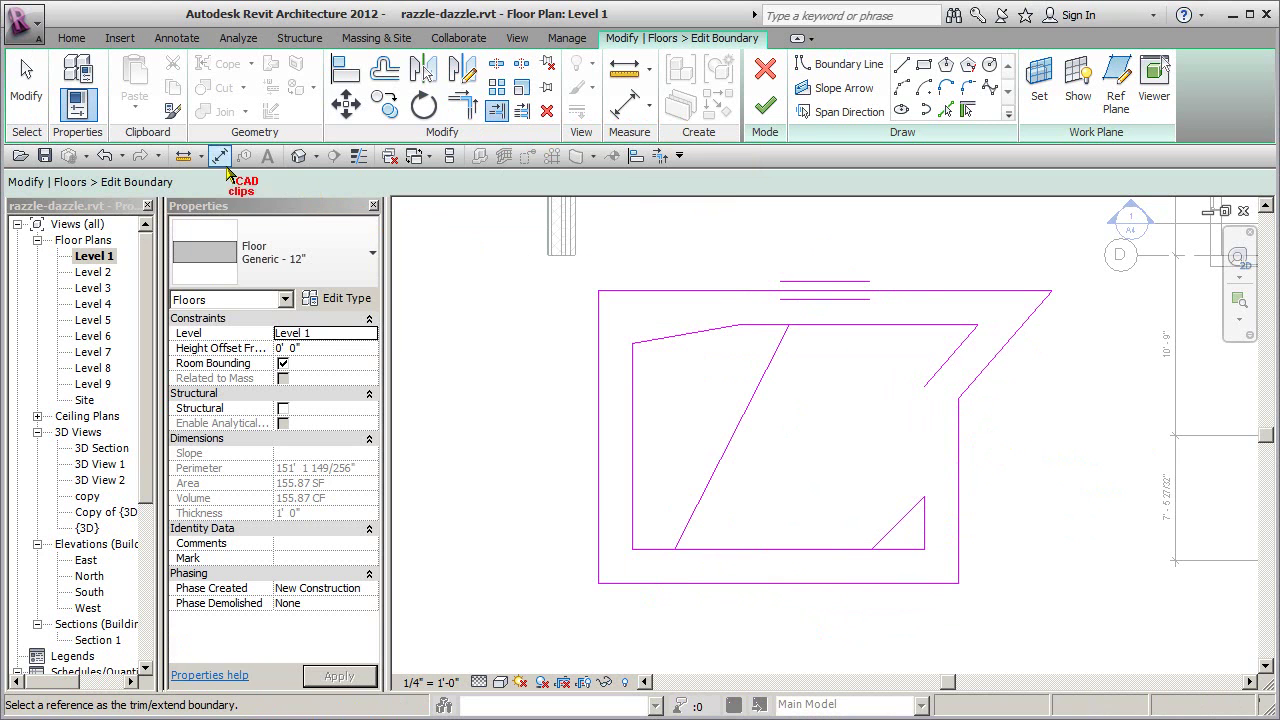
pyautogui.click(104, 156)
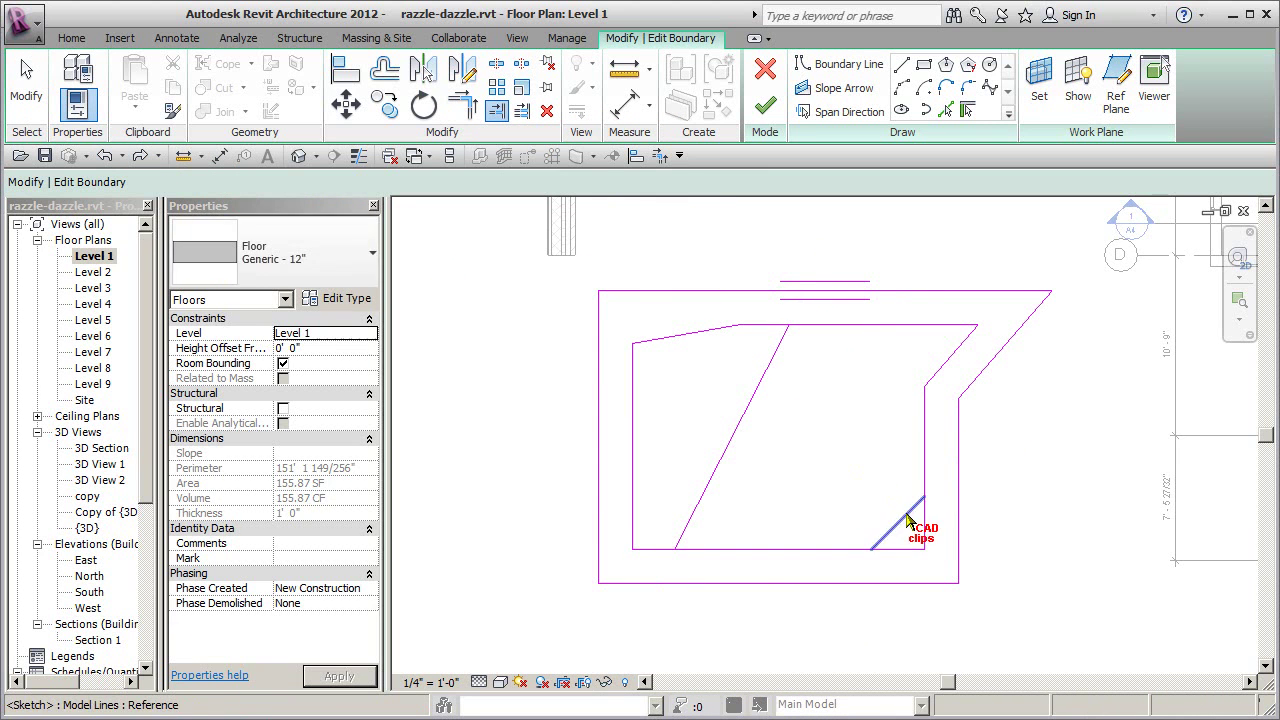
# - With TR, corner the left diagonal to the top and bottom edges and trim the bottom edge to the lower-right diagonal
pyautogui.press('t')
pyautogui.press('r')
pyautogui.click(795, 359)
pyautogui.click(823, 327)
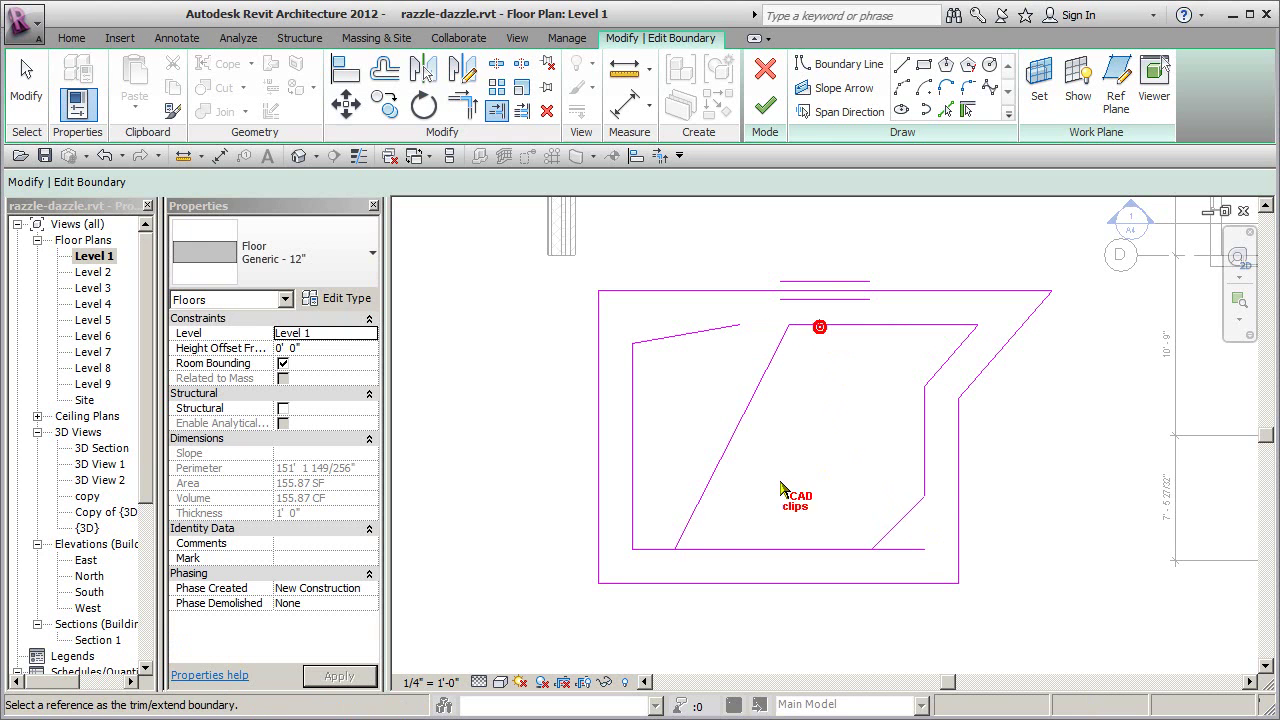
pyautogui.click(693, 521)
pyautogui.click(725, 548)
pyautogui.click(887, 531)
pyautogui.click(848, 550)
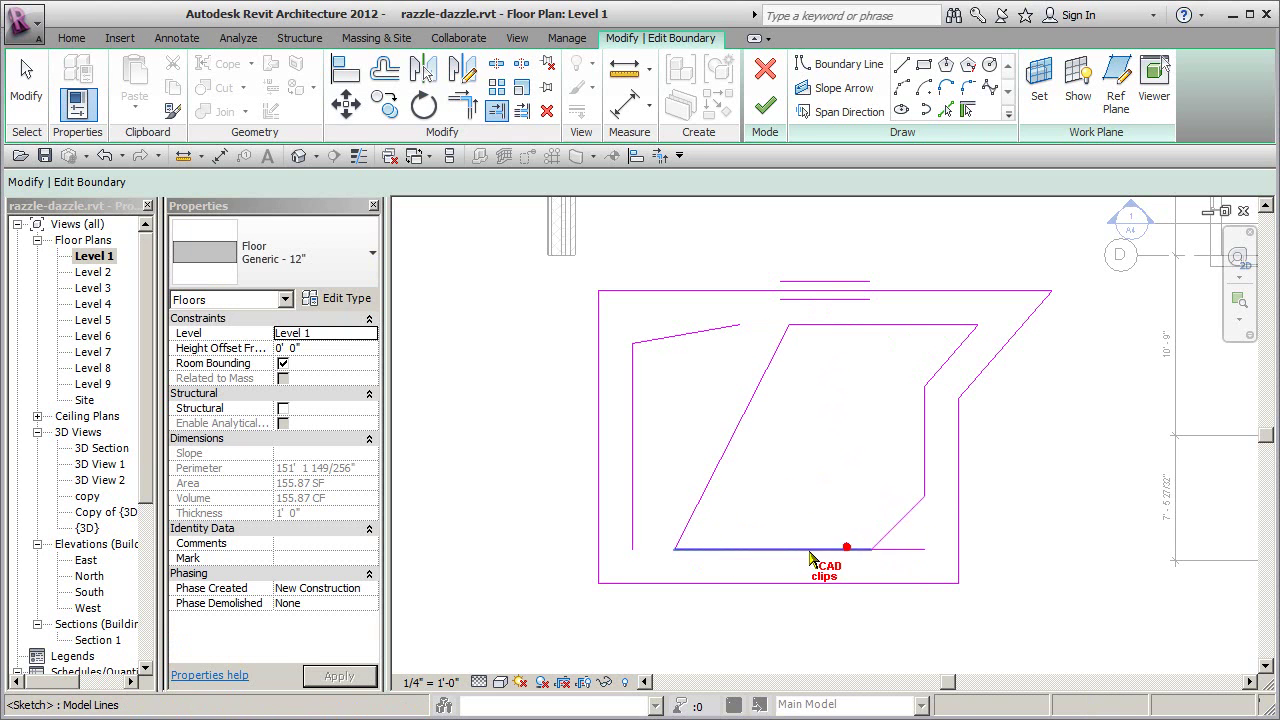
pyautogui.press('Escape')
# - Delete the leftover top-left and left vertical sketch lines and finish the floor
pyautogui.click(676, 345)
pyautogui.press('Delete')
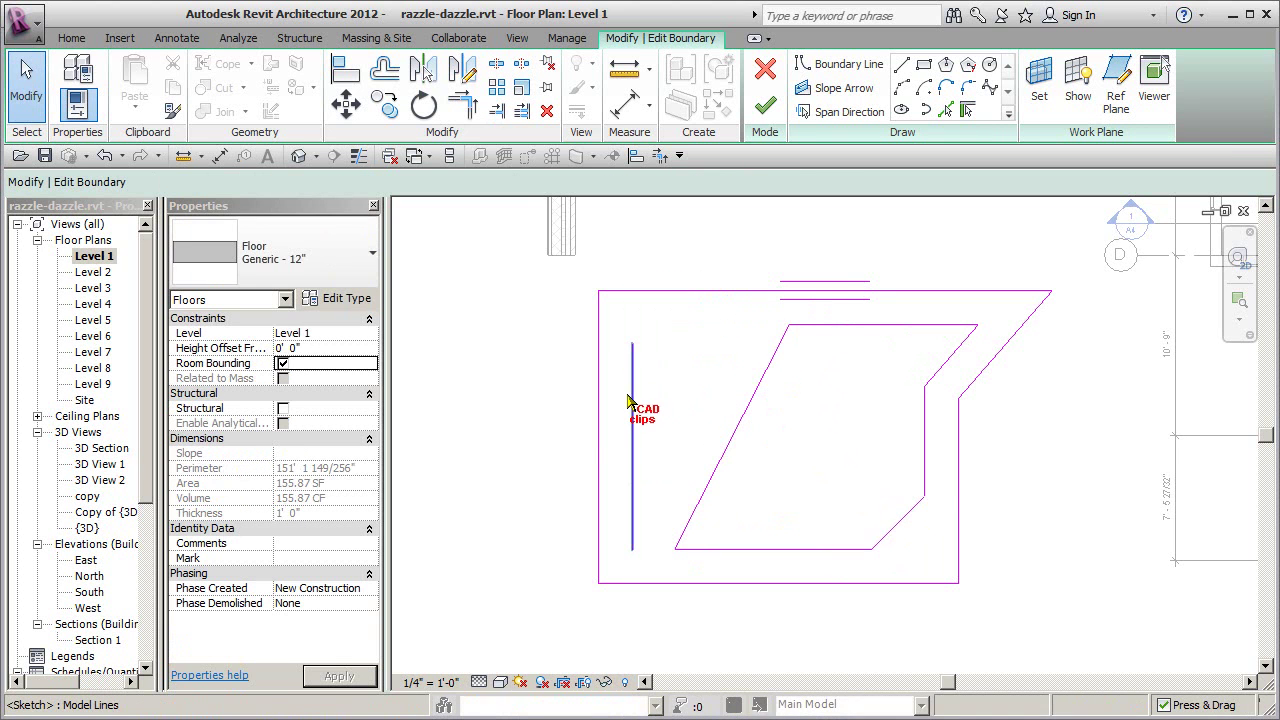
pyautogui.click(631, 397)
pyautogui.press('Delete')
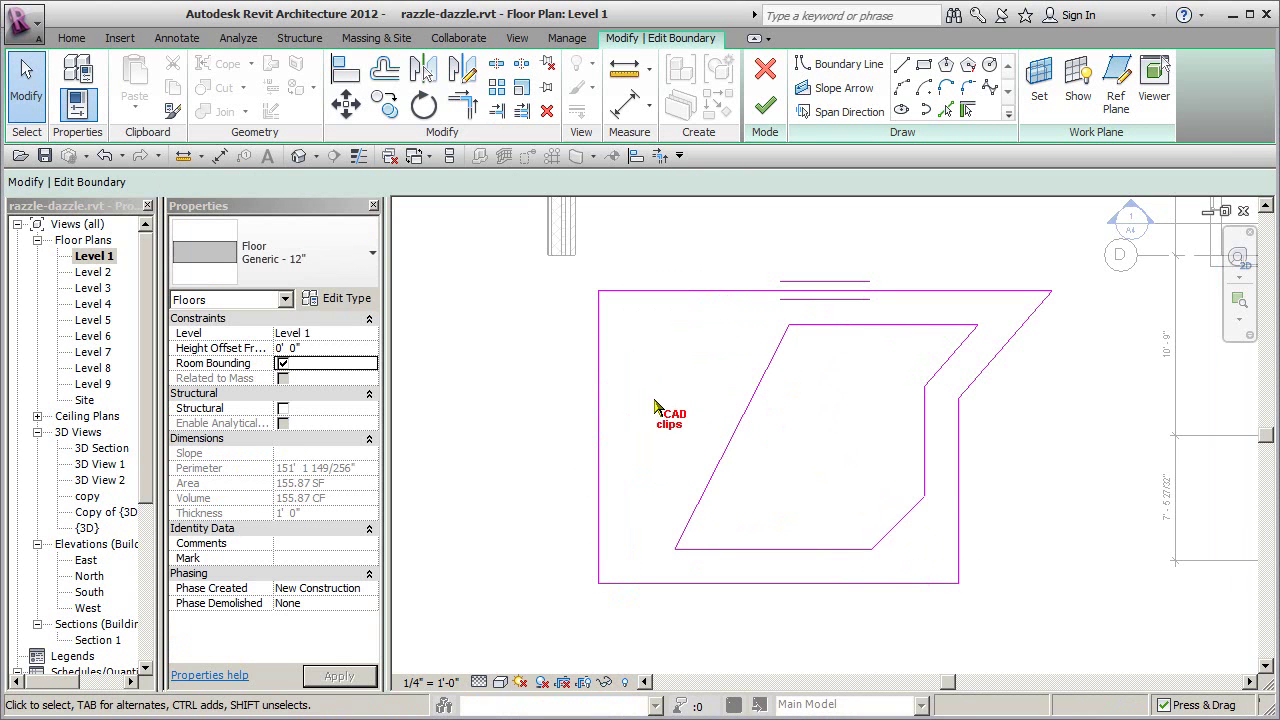
pyautogui.click(765, 105)
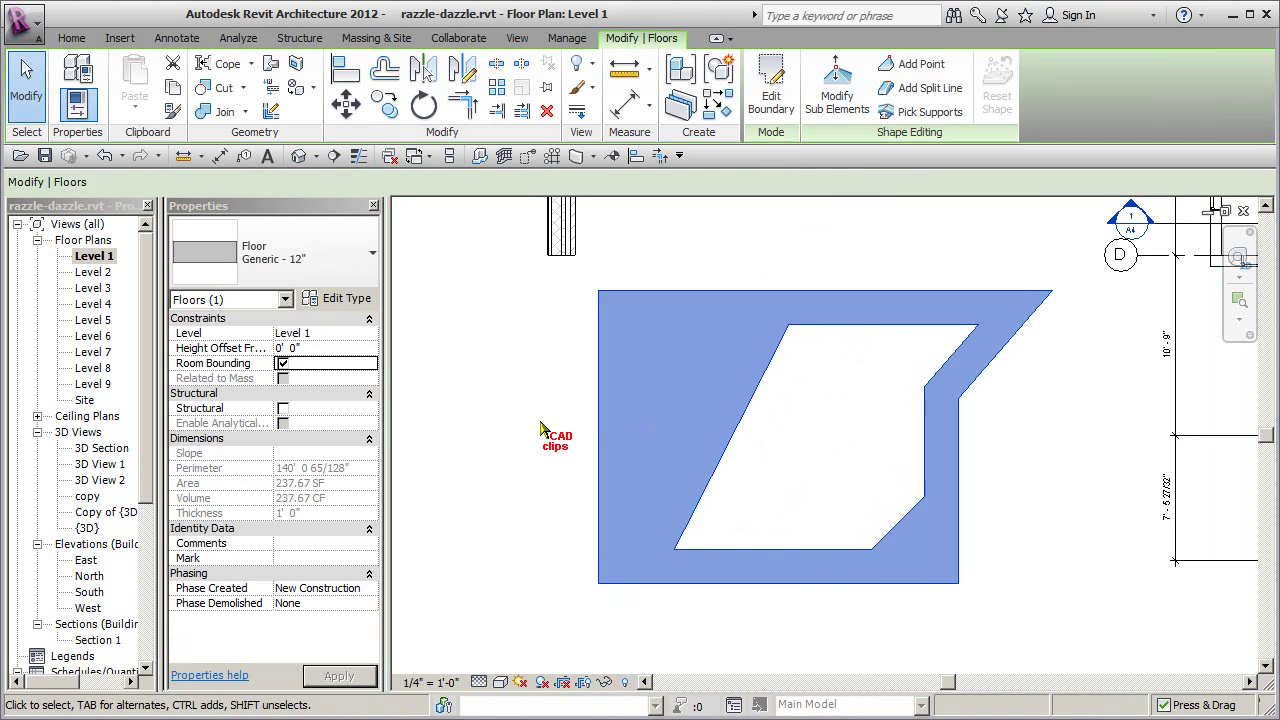
pyautogui.click(540, 421)
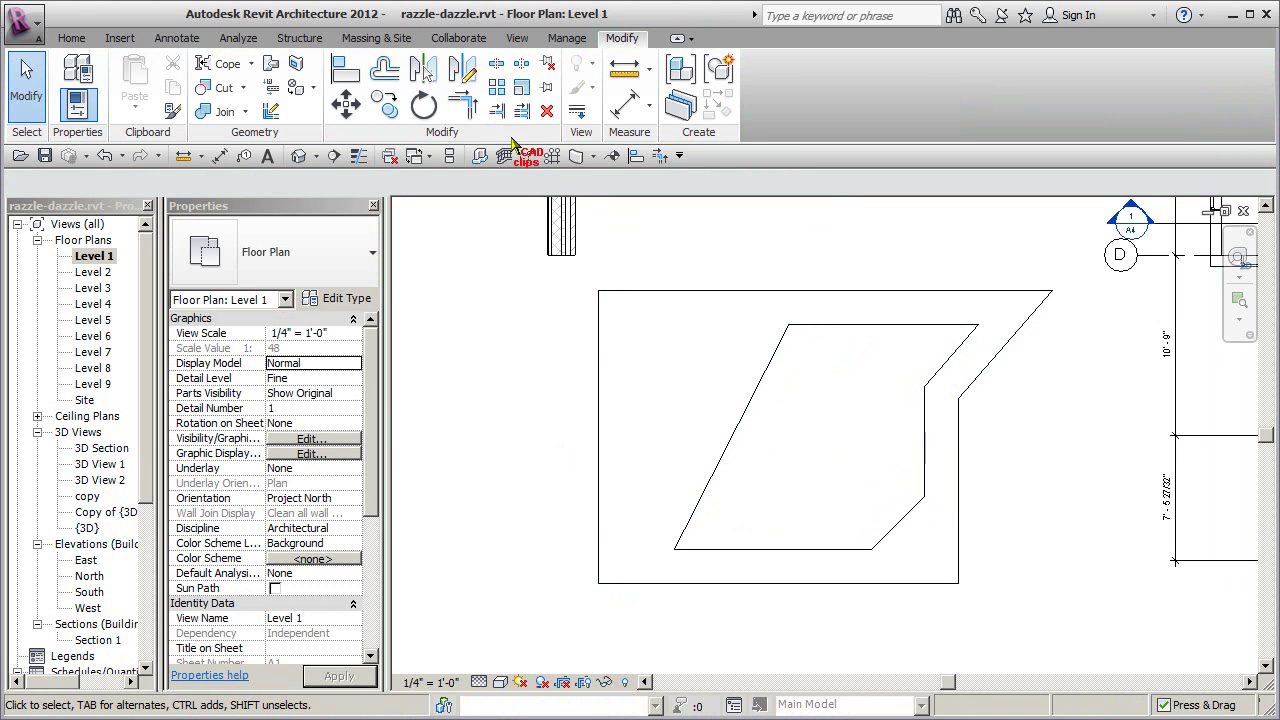
pyautogui.scroll(-4, 640, 355)
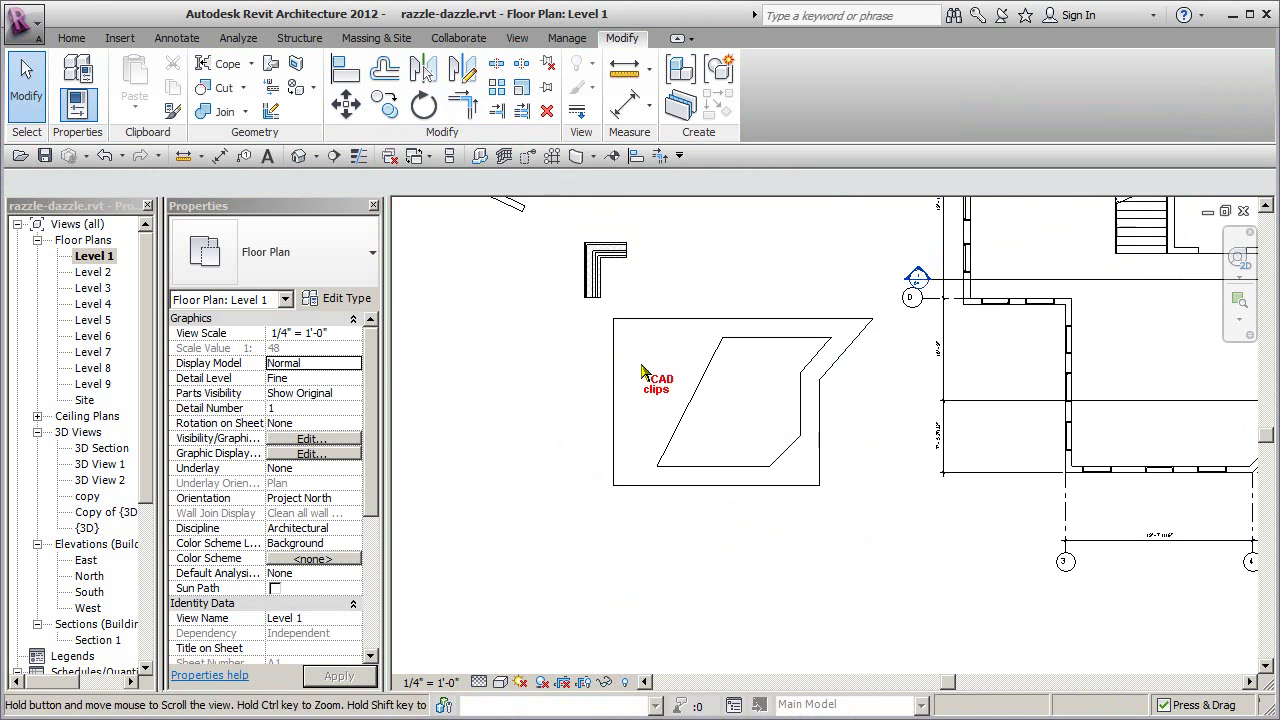
pyautogui.scroll(2, 767, 374)
pyautogui.scroll(-1, 767, 374)
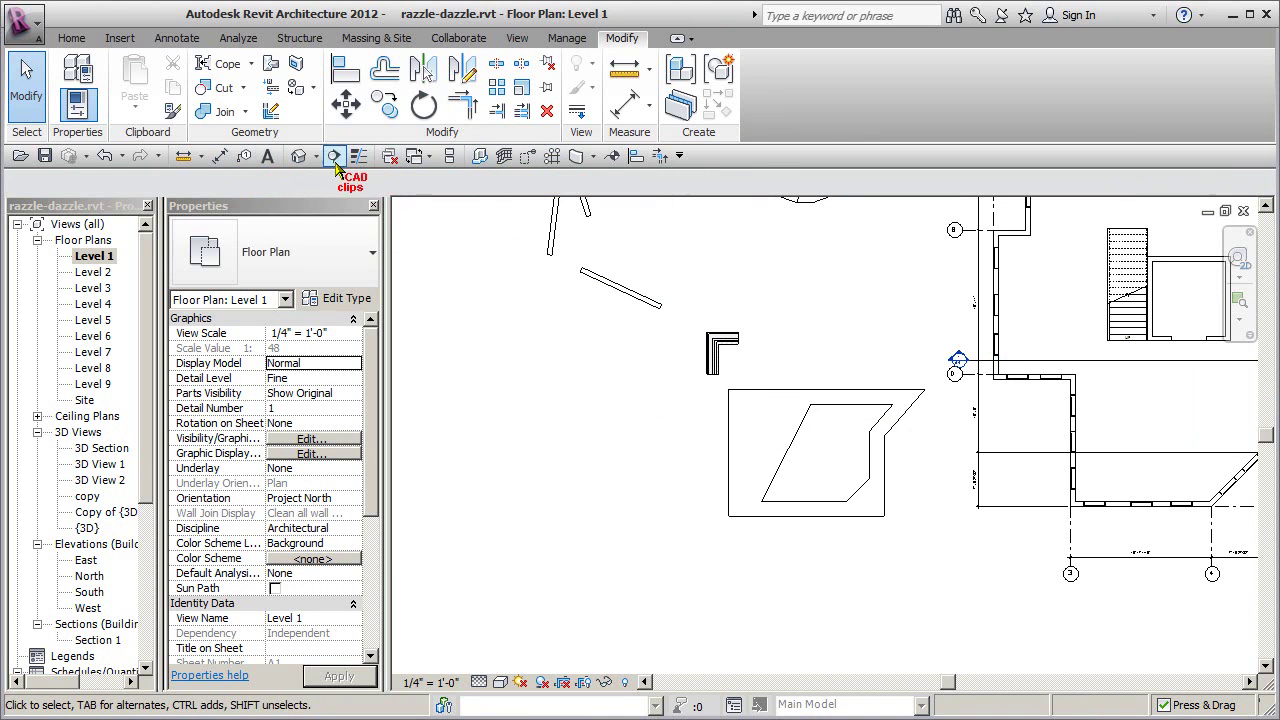
# - Switch to the default {3D} view and orbit to see the model from the left
pyautogui.click(298, 157)
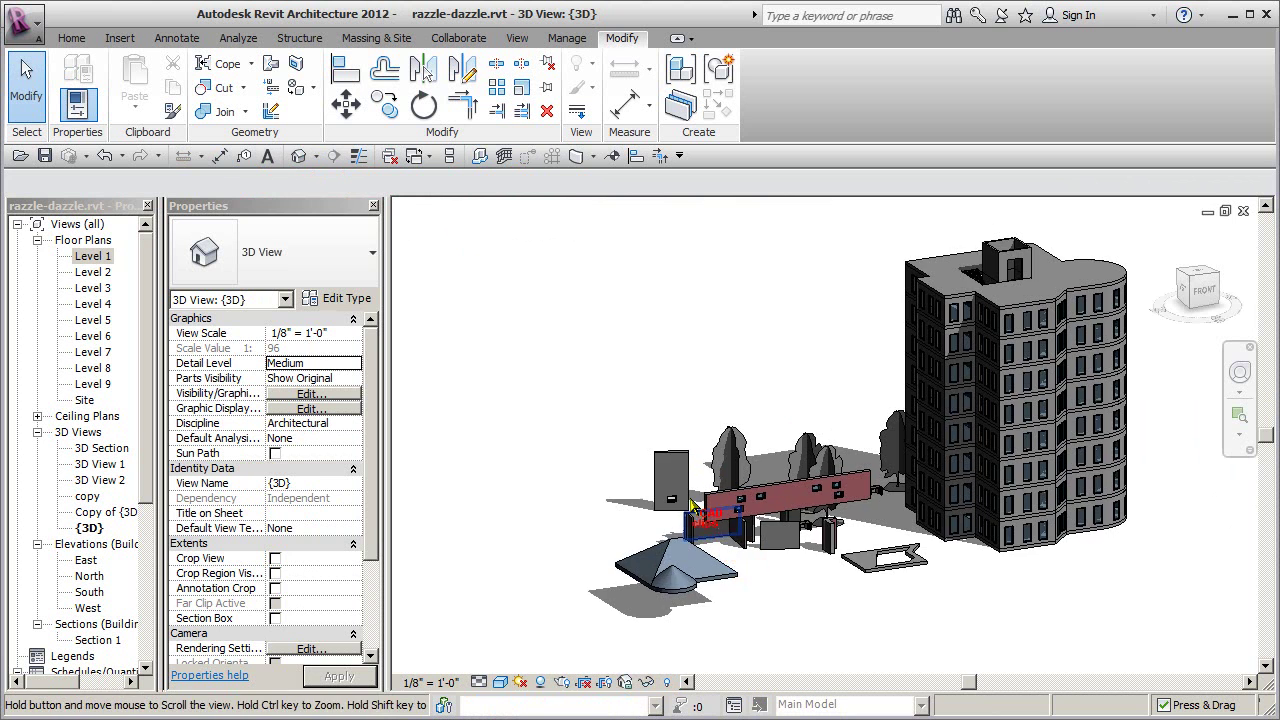
pyautogui.scroll(2, 690, 545)
pyautogui.keyDown('shift'); pyautogui.moveTo(680, 530); pyautogui.dragTo(751, 531, button='middle'); pyautogui.keyUp('shift')
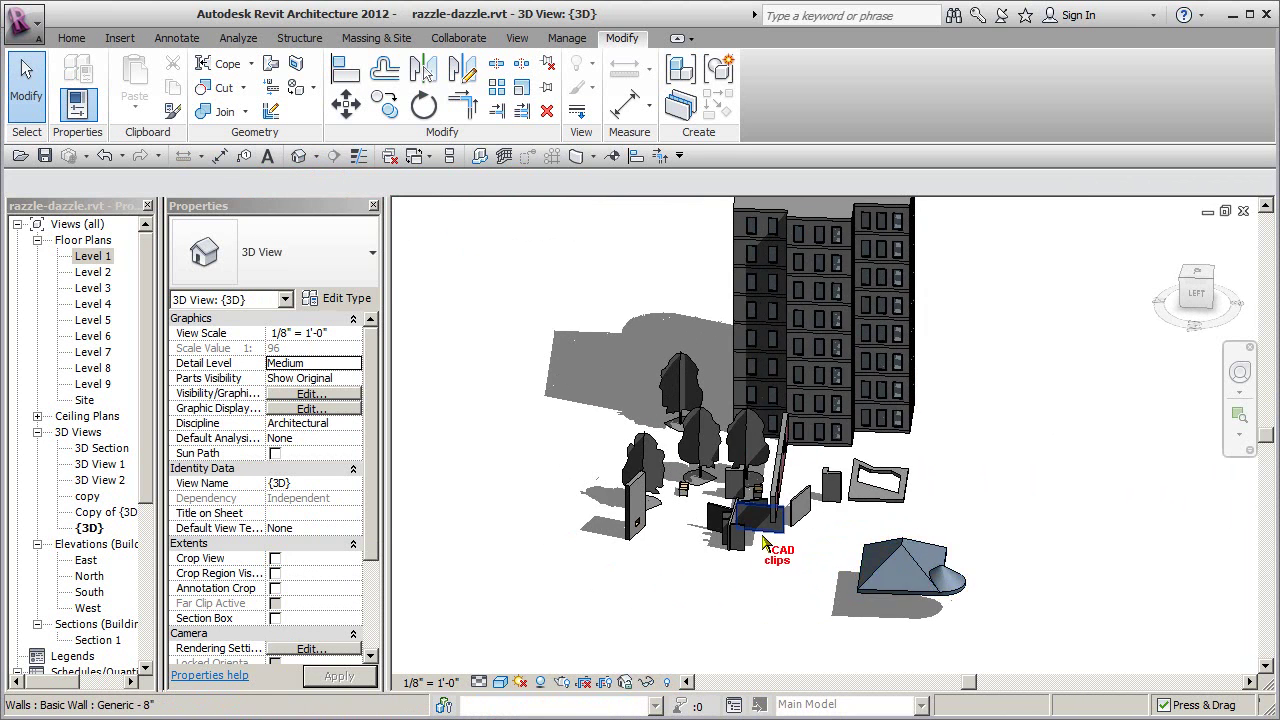
pyautogui.scroll(4, 752, 546)
pyautogui.scroll(2, 751, 545)
# - Extend the short front Generic - 8" wall by dragging its end to the left
pyautogui.click(672, 494)
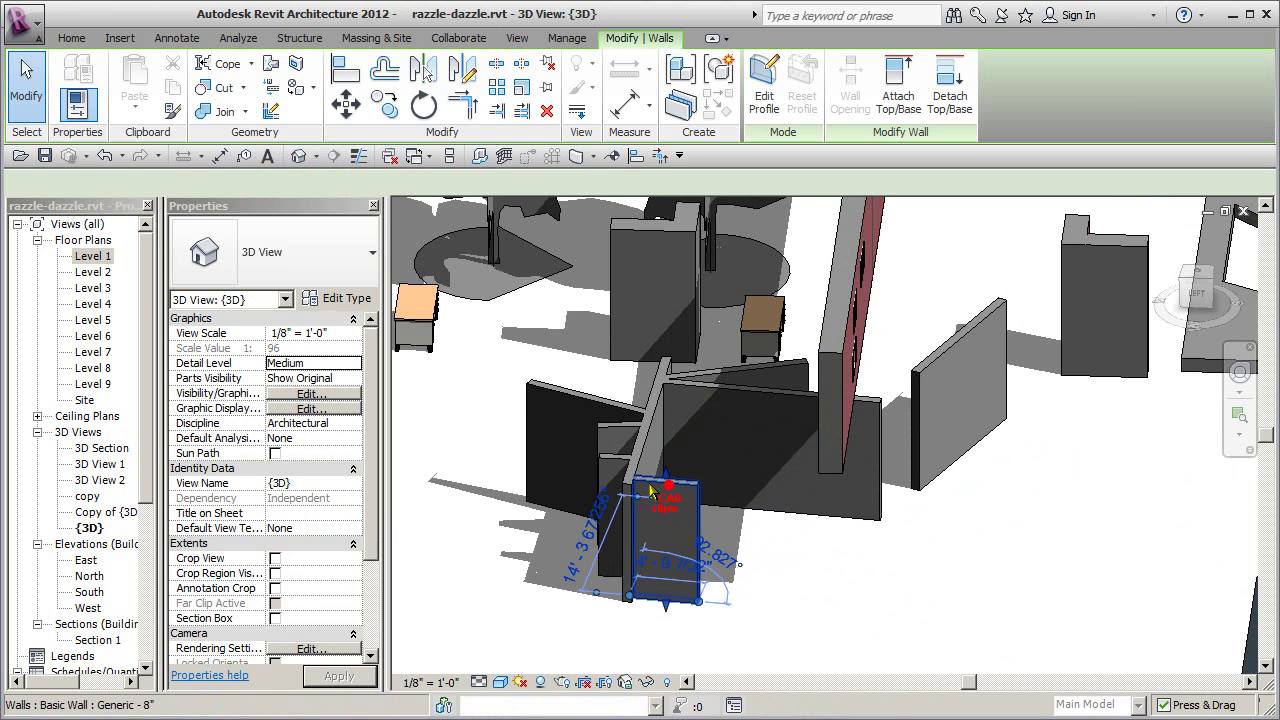
pyautogui.scroll(2, 648, 560)
pyautogui.moveTo(650, 645); pyautogui.dragTo(652, 600, button='middle')
pyautogui.moveTo(650, 598); pyautogui.dragTo(551, 586)
pyautogui.click(986, 600)
pyautogui.keyDown('shift'); pyautogui.moveTo(930, 585); pyautogui.dragTo(851, 523, button='middle'); pyautogui.keyUp('shift')
# - Trim the crossing front wall back to meet its neighbouring reference wall
pyautogui.click(497, 112)
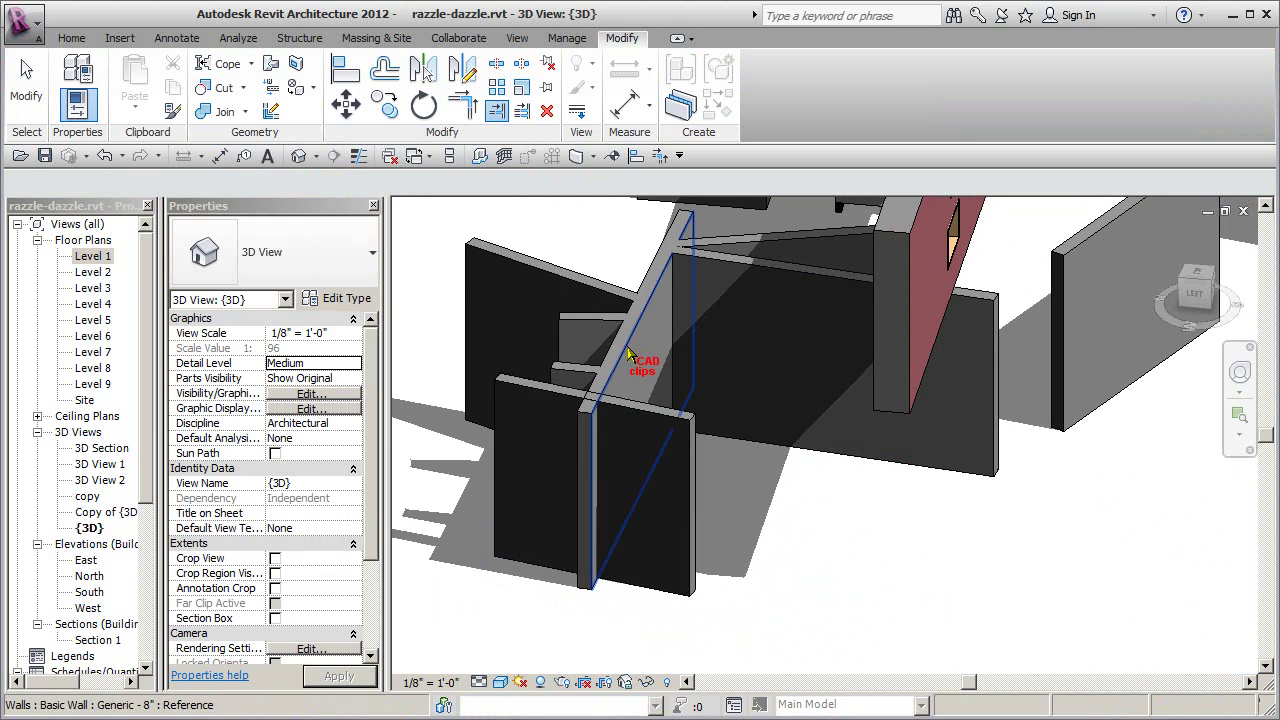
pyautogui.click(630, 368)
pyautogui.click(626, 404)
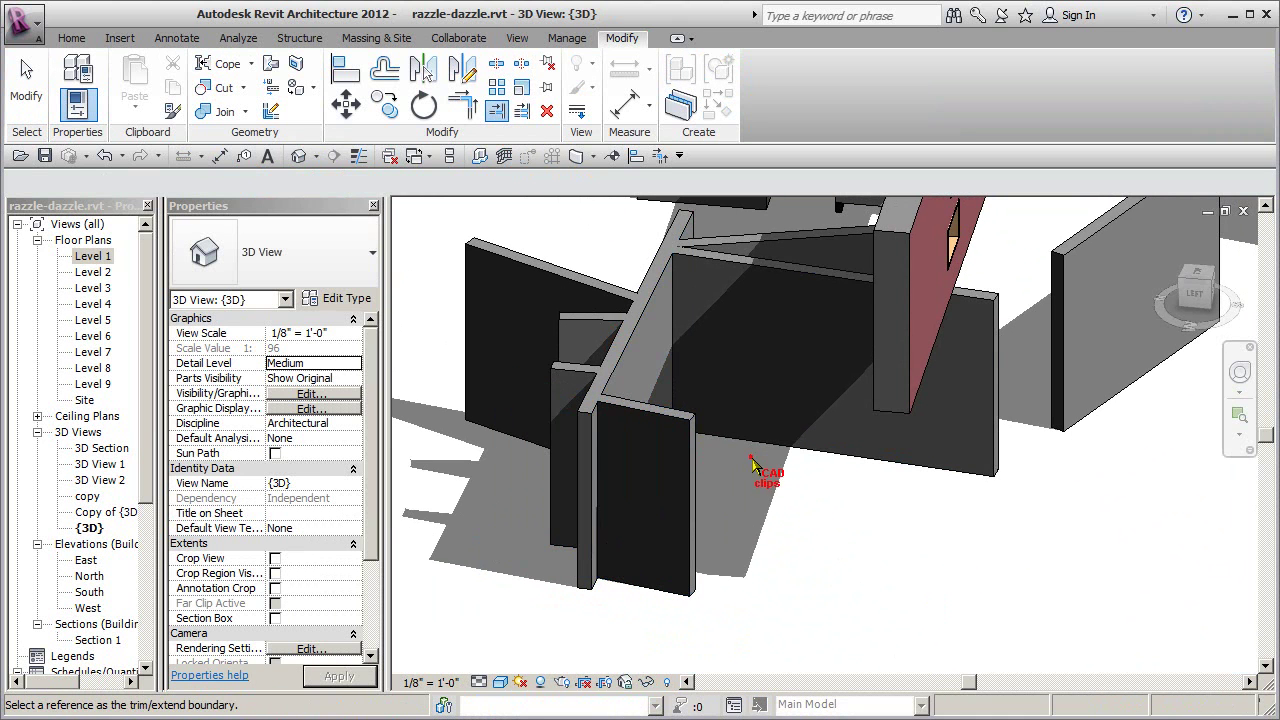
pyautogui.keyDown('shift'); pyautogui.moveTo(762, 480); pyautogui.dragTo(757, 551, button='middle'); pyautogui.keyUp('shift')
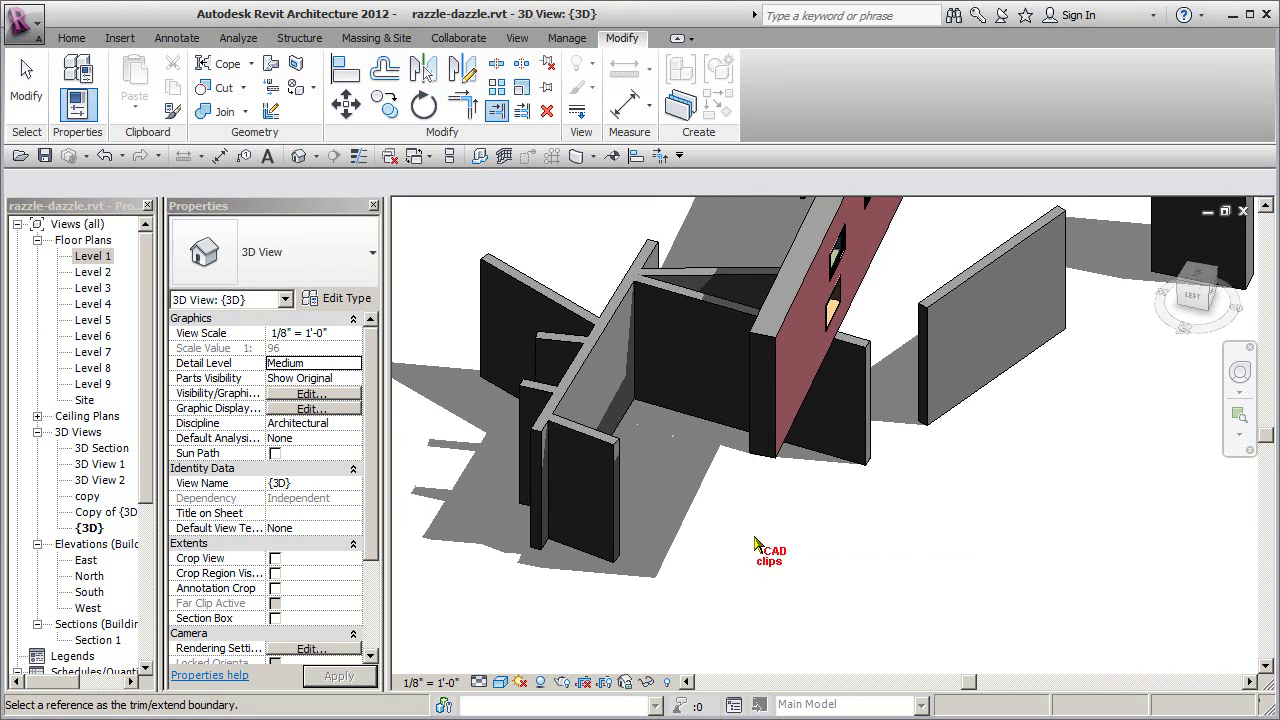